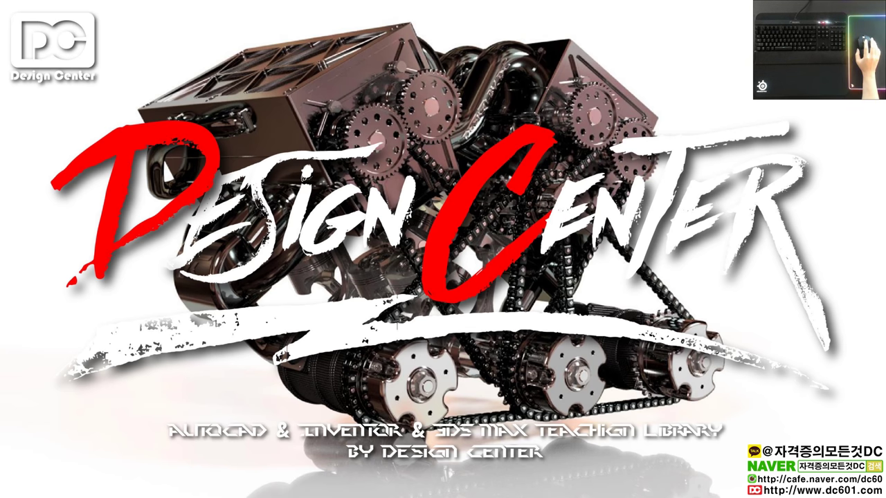
# Right-click an empty spot on the Design Center wallpaper to bring up the desktop menu
pyautogui.rightClick(333, 125)
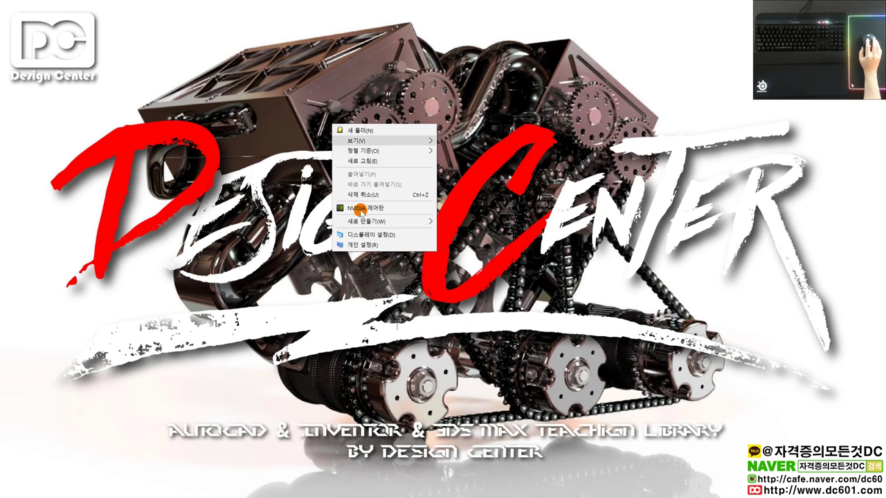
# Open Display settings and then Advanced display settings
pyautogui.click(382, 236)
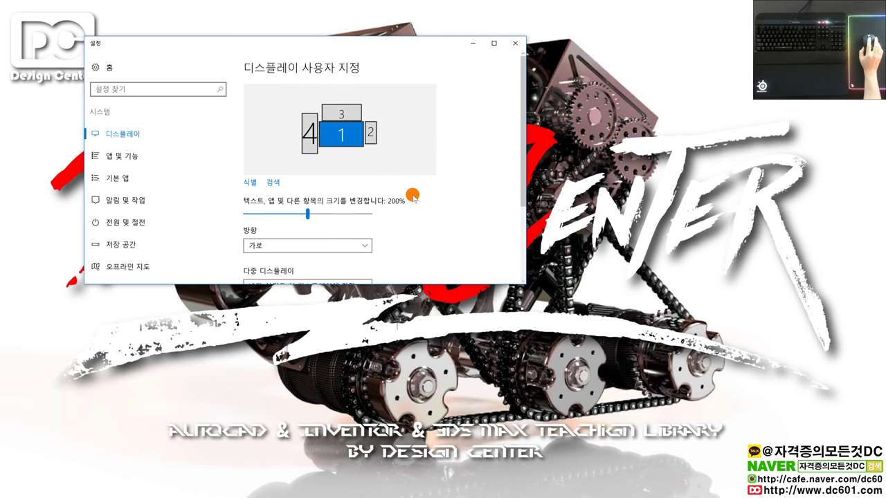
pyautogui.scroll(-2, 413, 197)
pyautogui.scroll(1, 413, 196)
pyautogui.scroll(-2, 413, 196)
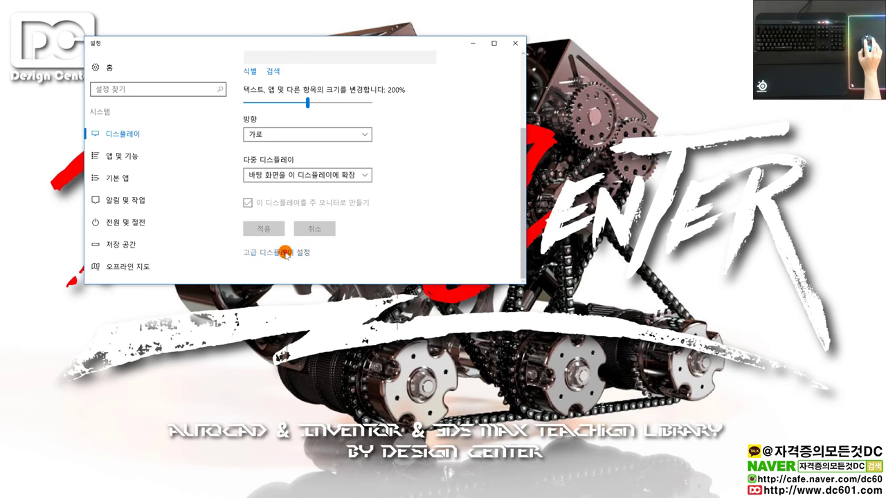
pyautogui.click(285, 253)
pyautogui.scroll(-2, 271, 183)
pyautogui.scroll(-1, 270, 211)
pyautogui.scroll(1, 268, 215)
pyautogui.scroll(2, 267, 216)
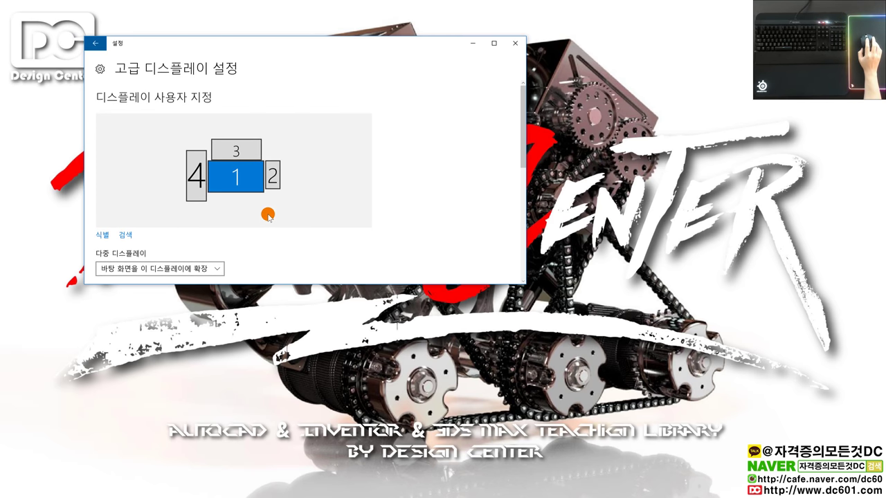
pyautogui.scroll(-1, 268, 215)
pyautogui.scroll(-1, 268, 215)
pyautogui.scroll(1, 269, 215)
pyautogui.scroll(1, 270, 216)
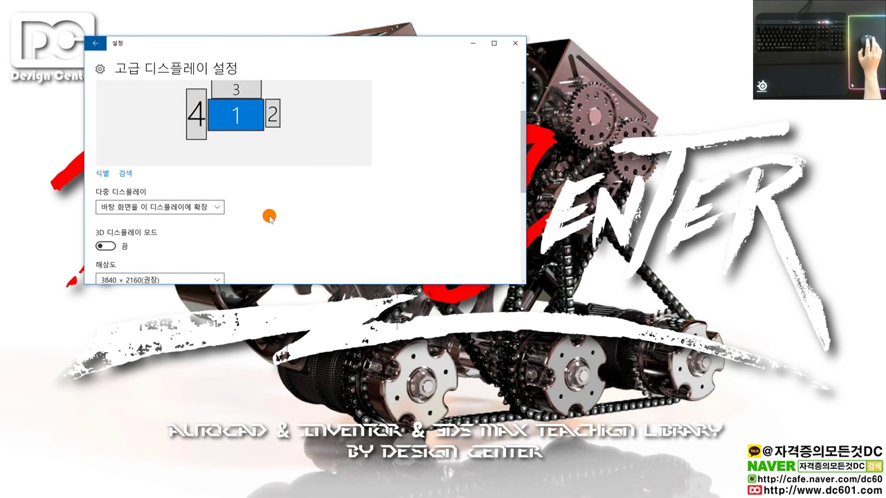
pyautogui.scroll(1, 269, 217)
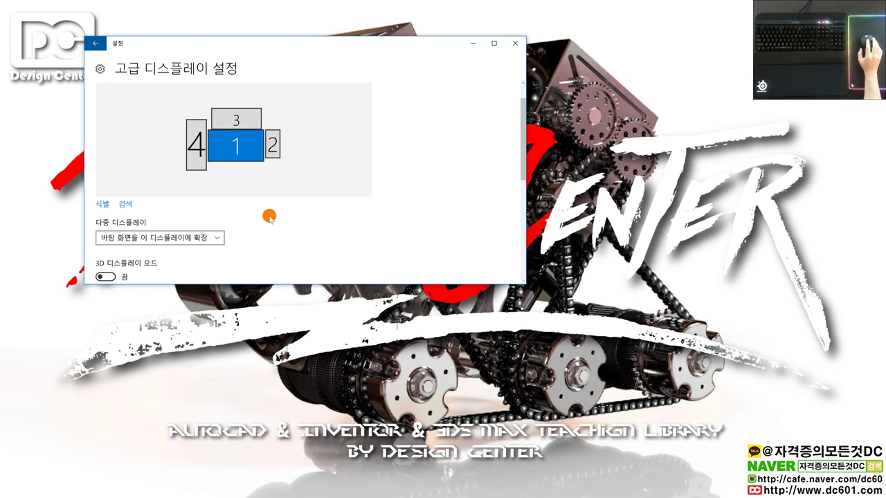
pyautogui.scroll(-2, 279, 229)
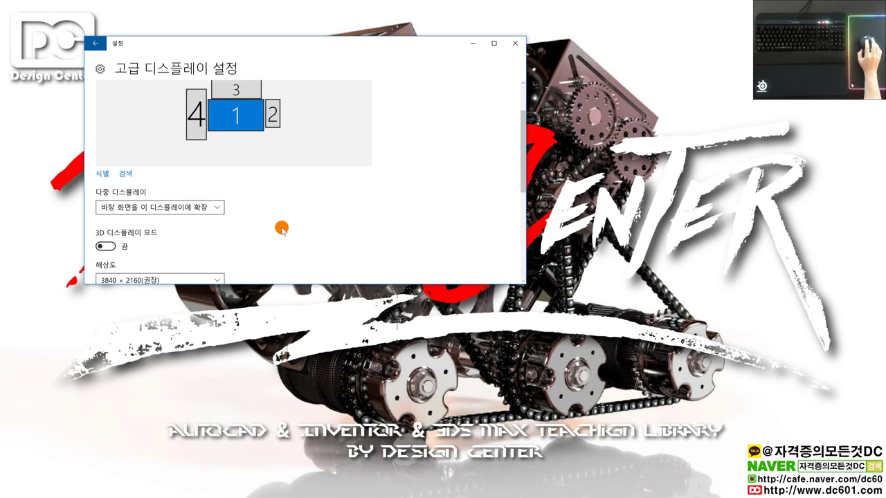
pyautogui.scroll(2, 278, 173)
# Select monitors 3, 1, 4 and 2 in the layout to read each resolution
pyautogui.click(231, 122)
pyautogui.click(233, 142)
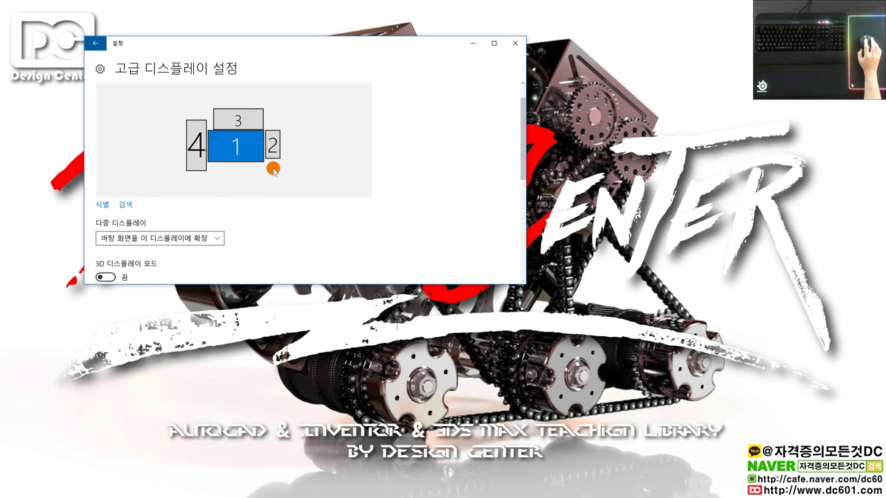
pyautogui.scroll(-1, 249, 163)
pyautogui.click(194, 105)
pyautogui.click(240, 90)
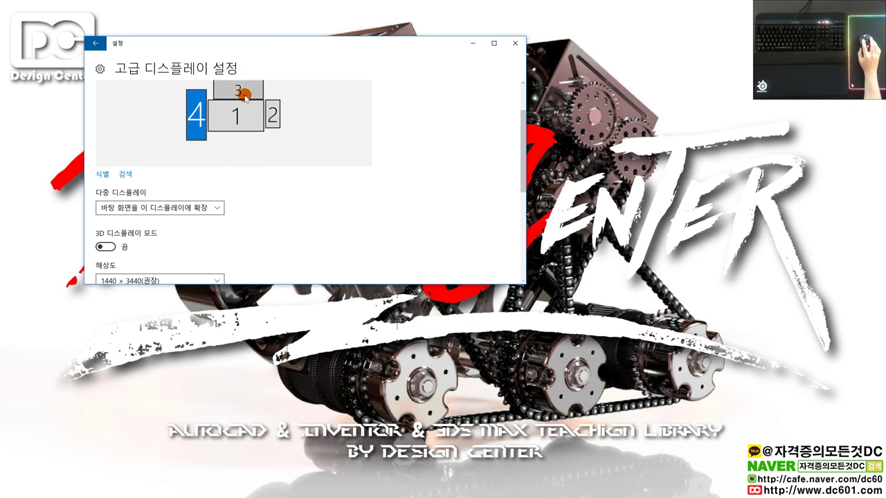
pyautogui.click(196, 110)
pyautogui.scroll(1, 233, 112)
pyautogui.click(233, 143)
pyautogui.click(236, 126)
pyautogui.click(236, 136)
pyautogui.click(270, 144)
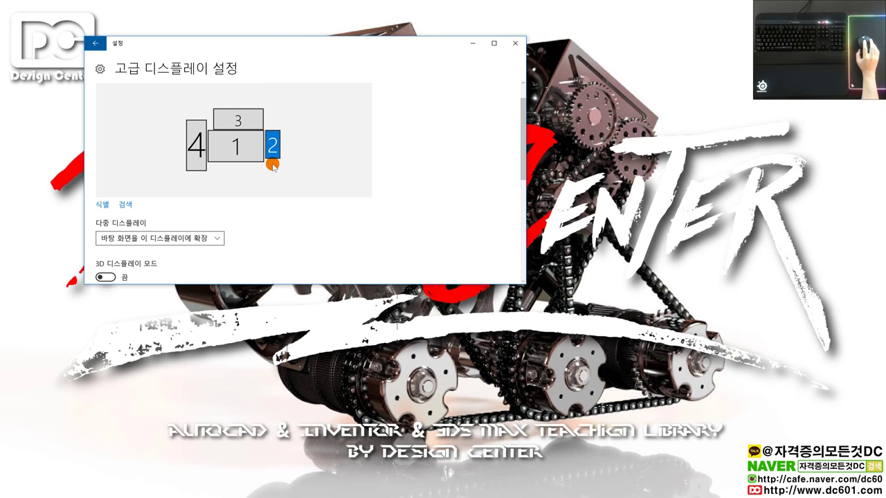
# Recheck monitor 1's 3840 × 2160 resolution against monitor 3, then close Settings
pyautogui.scroll(-1, 281, 162)
pyautogui.scroll(-1, 259, 165)
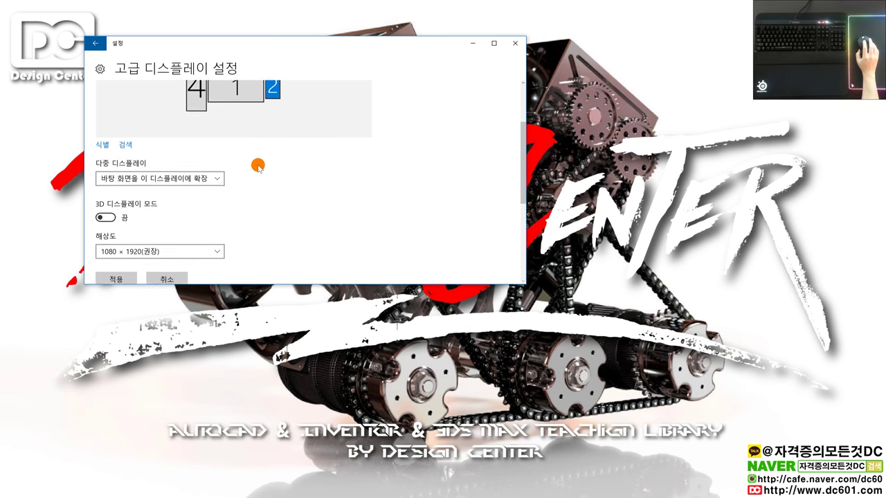
pyautogui.scroll(-1, 252, 167)
pyautogui.scroll(2, 235, 200)
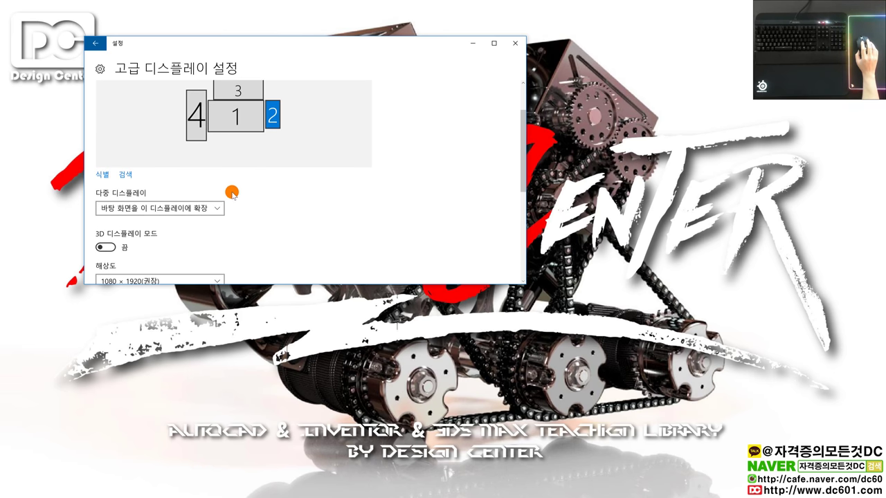
pyautogui.click(242, 116)
pyautogui.click(198, 122)
pyautogui.click(236, 118)
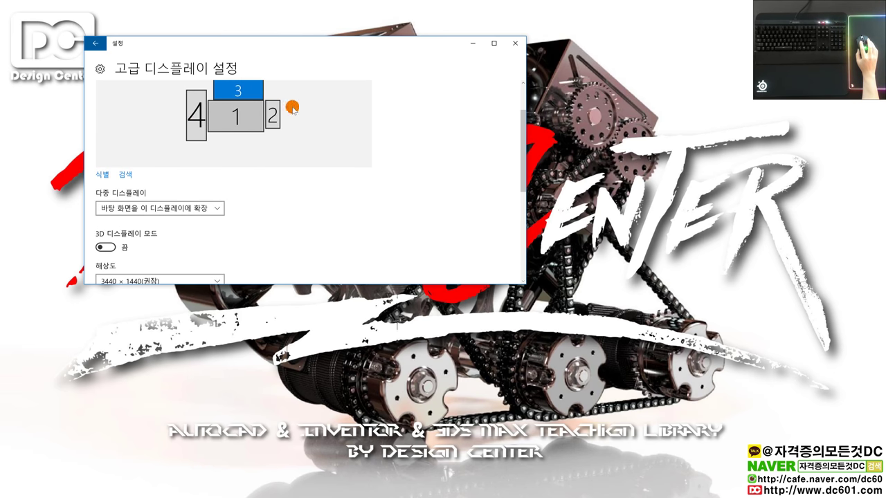
pyautogui.click(515, 43)
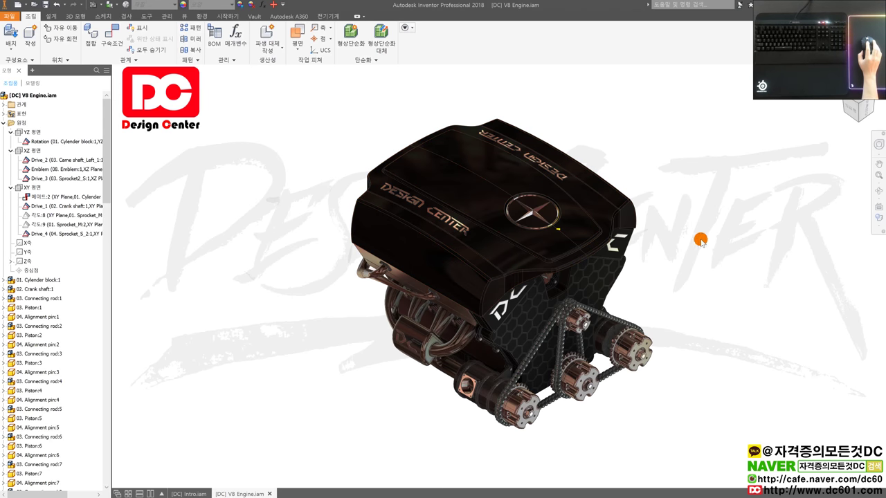
# Bring the Chrome window with the YouTube Inventor drawing tutorial into view
pyautogui.keyDown('shift'); pyautogui.moveTo(667, 241); pyautogui.dragTo(648, 238, button='middle'); pyautogui.keyUp('shift')
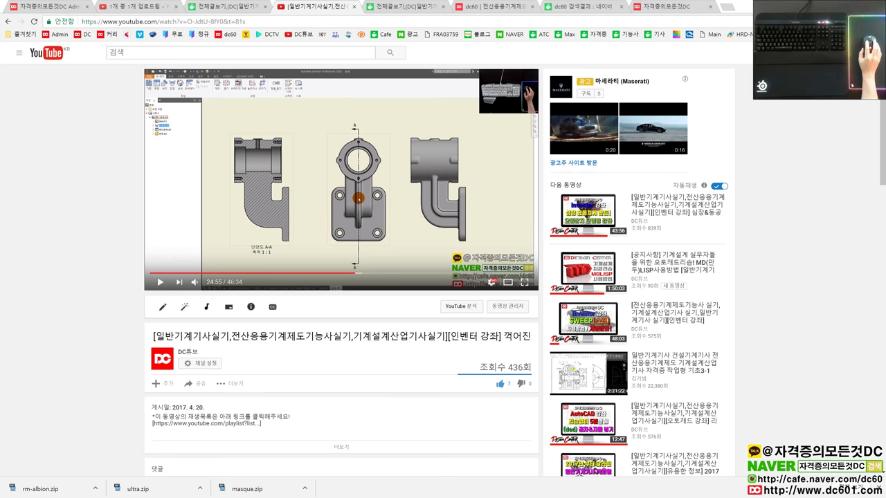
# Switch to the bandicam engine video tab and play it fullscreen
pyautogui.click(492, 8)
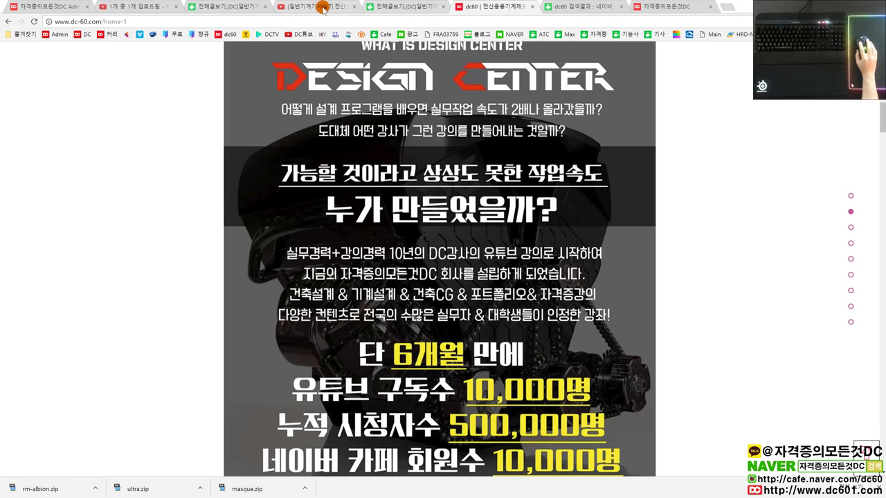
pyautogui.click(322, 8)
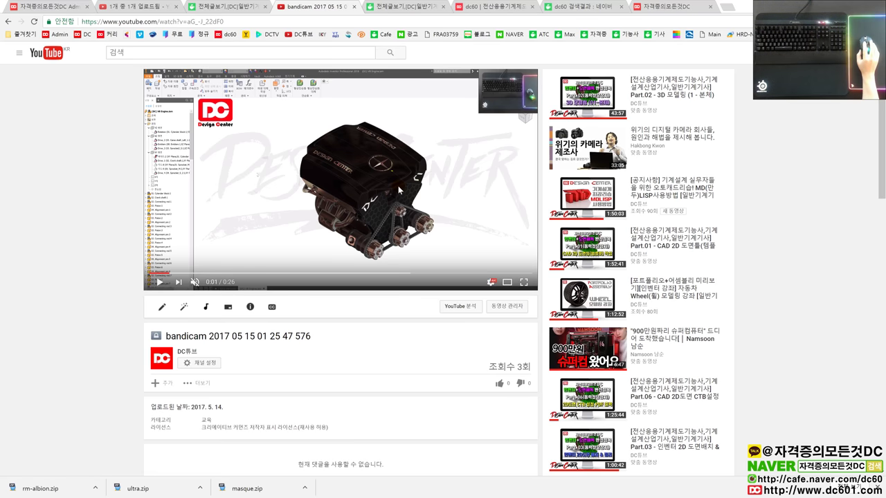
pyautogui.click(523, 281)
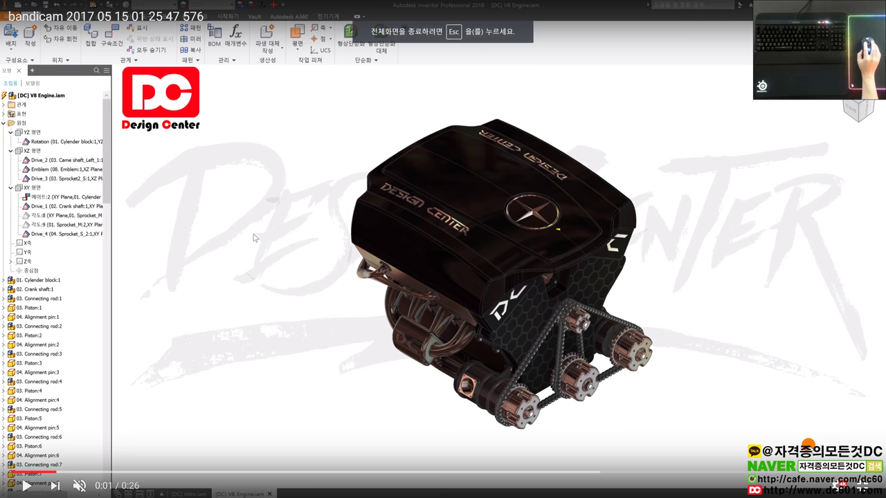
# Set the video quality to 1080p, then pause playback
pyautogui.click(839, 487)
pyautogui.click(841, 451)
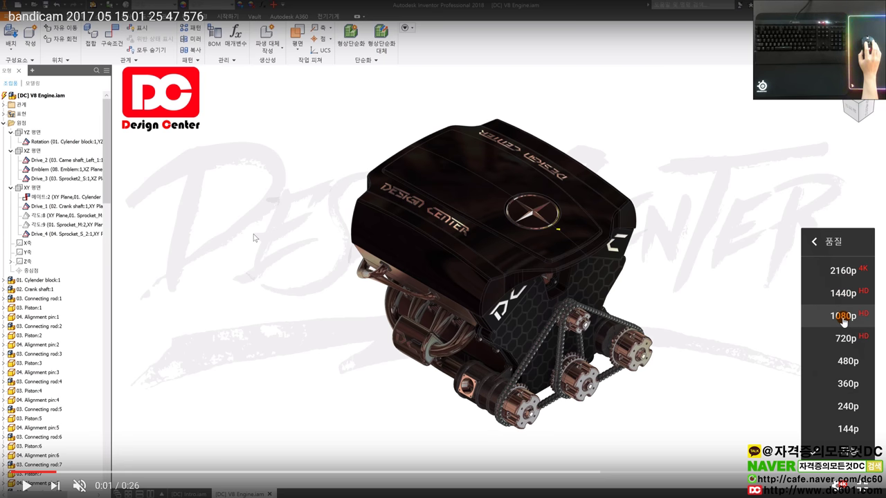
pyautogui.click(843, 316)
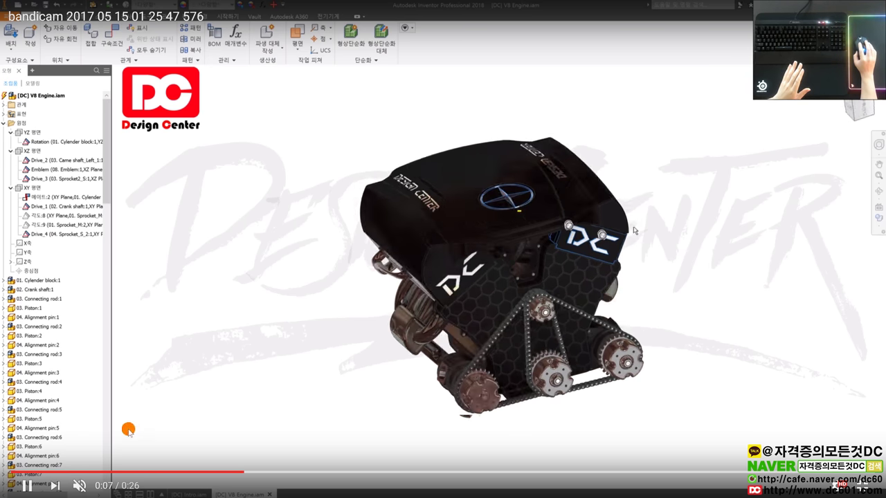
pyautogui.press('space')
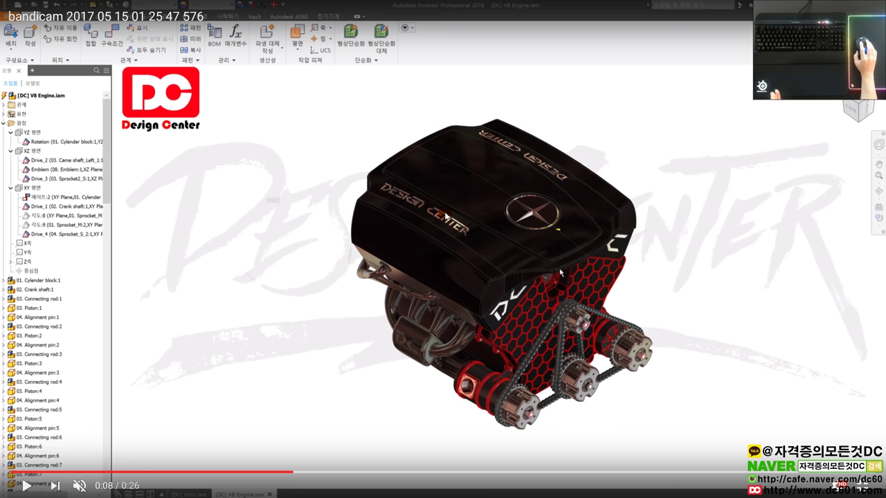
# Pause the engine video at 0:11, switch quality to 2160p, and exit fullscreen
pyautogui.click(28, 487)
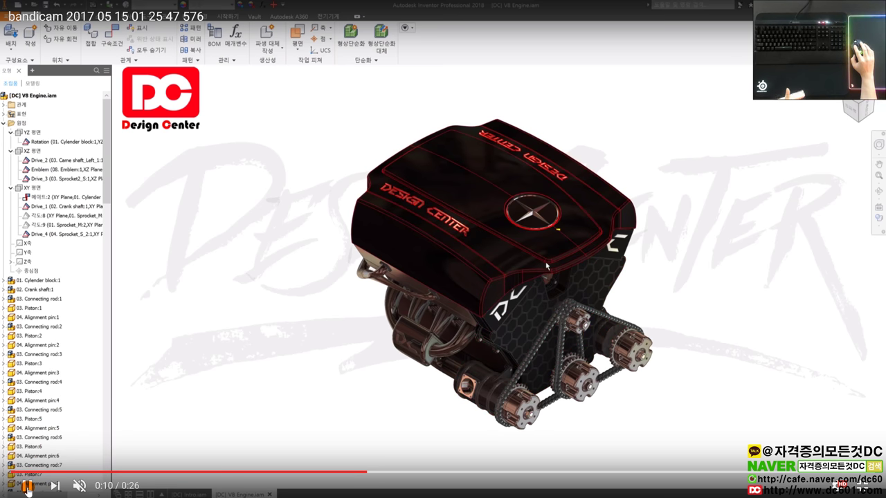
pyautogui.click(211, 335)
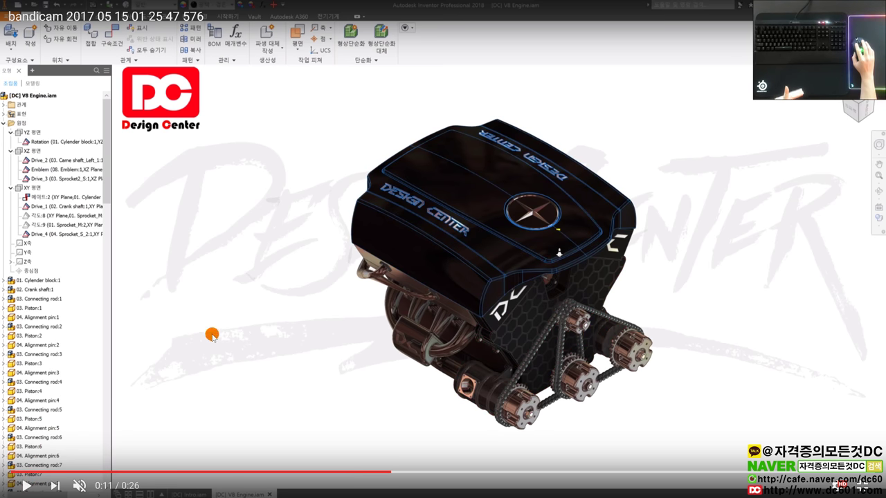
pyautogui.click(844, 485)
pyautogui.click(840, 425)
pyautogui.click(843, 271)
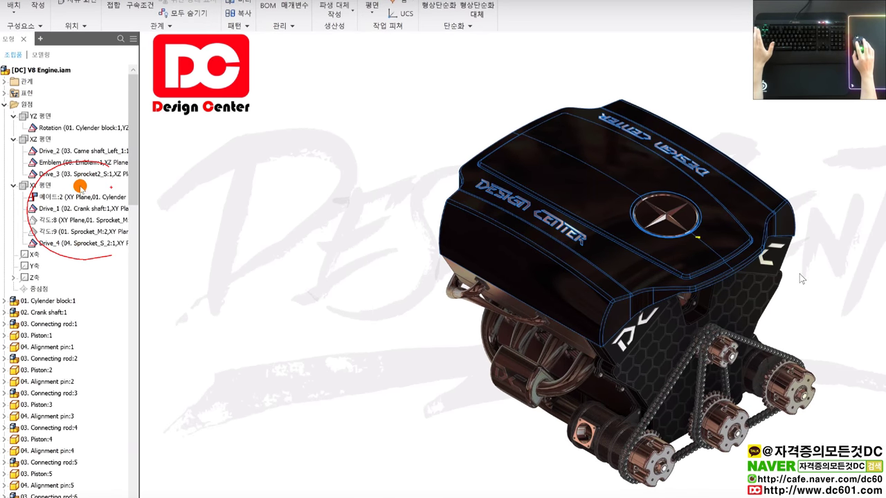
pyautogui.press('Escape')
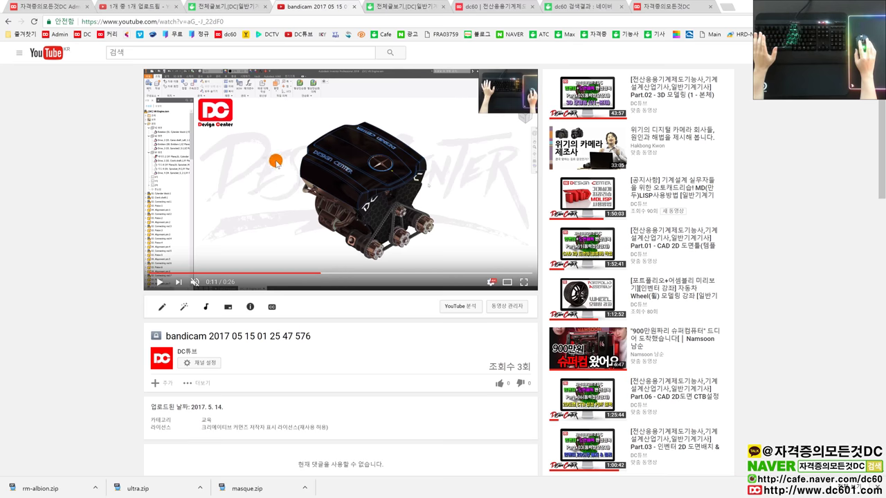
# Toggle fullscreen and back, then browse the Quality list's 1080p and 720p options
pyautogui.click(527, 279)
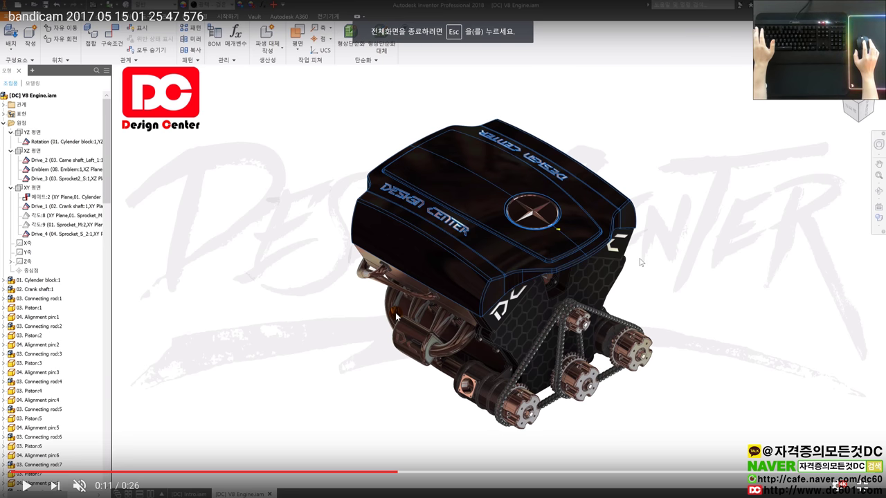
pyautogui.doubleClick(395, 317)
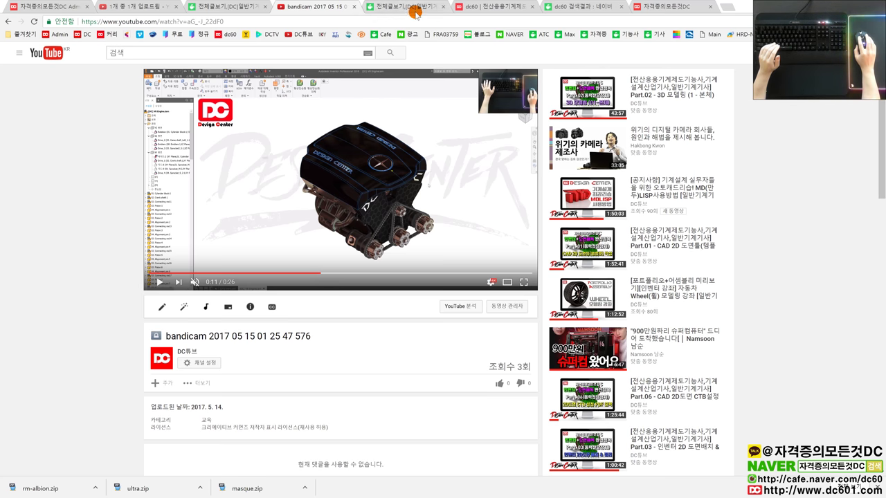
pyautogui.click(490, 282)
pyautogui.click(502, 256)
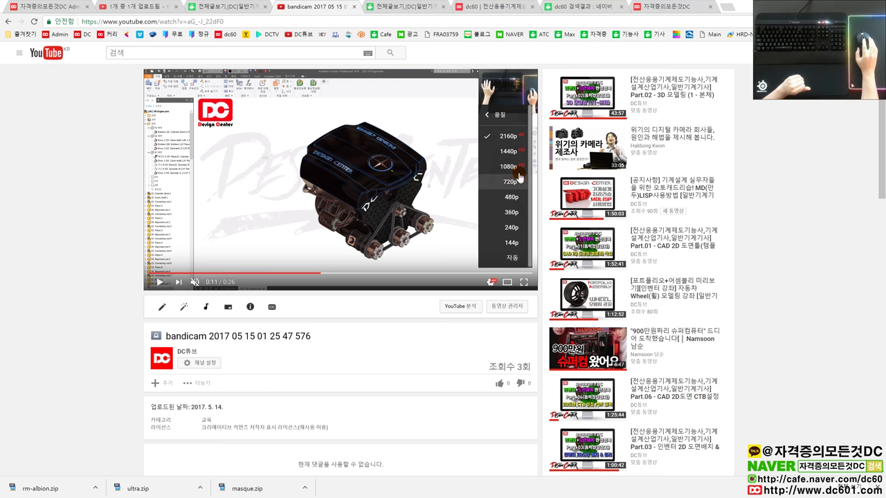
pyautogui.click(512, 169)
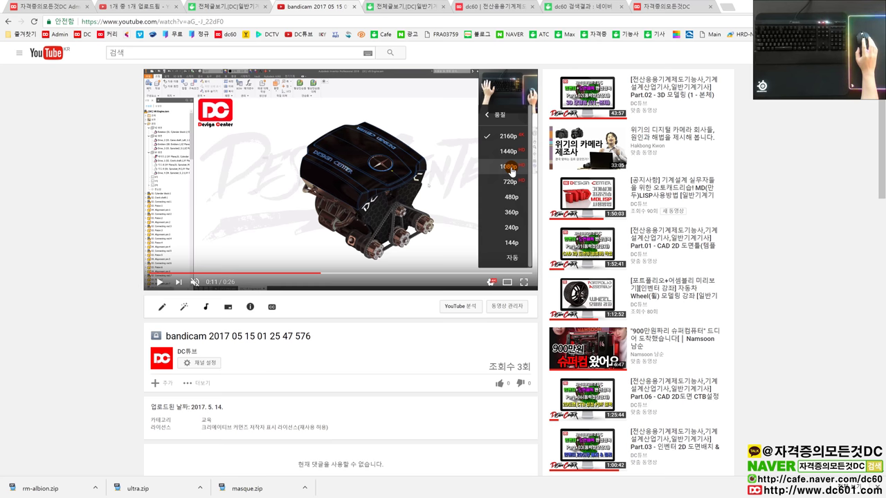
pyautogui.moveTo(512, 171); pyautogui.dragTo(506, 186)
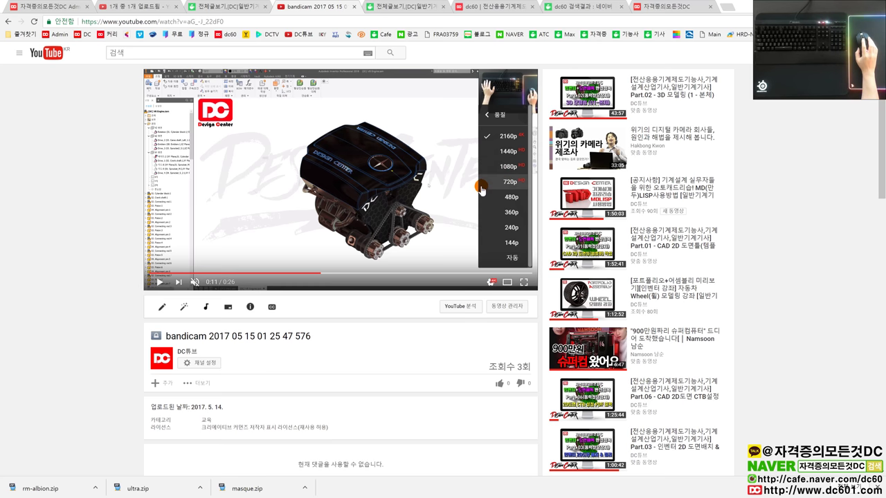
pyautogui.moveTo(499, 217); pyautogui.dragTo(501, 138)
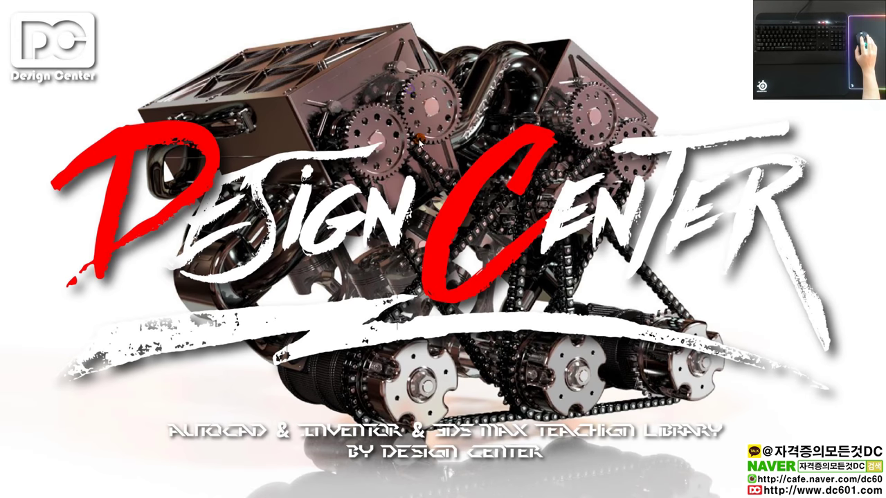
# Open Display settings from the desktop shortcut menu
pyautogui.rightClick(411, 91)
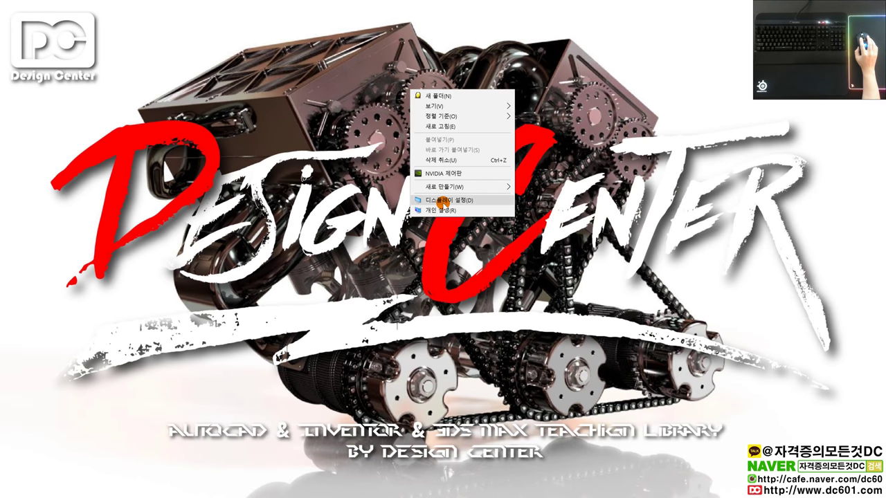
pyautogui.click(441, 200)
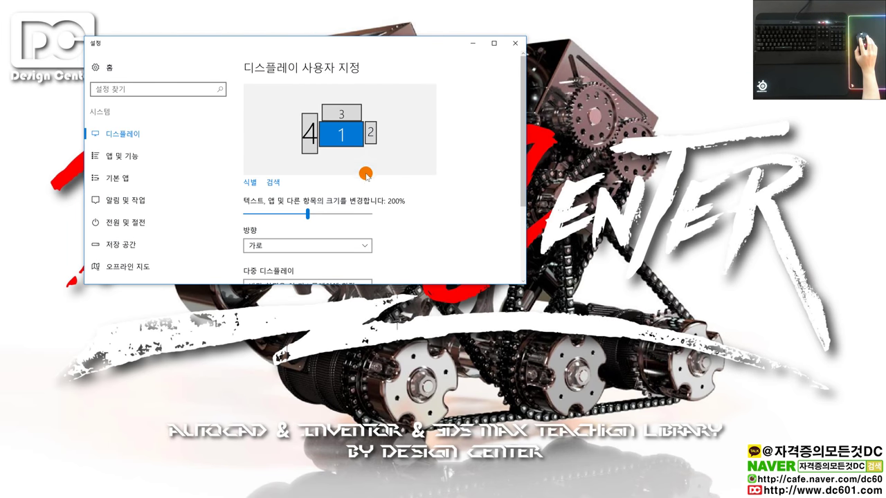
pyautogui.scroll(-2, 351, 174)
pyautogui.scroll(-1, 351, 173)
pyautogui.scroll(3, 350, 173)
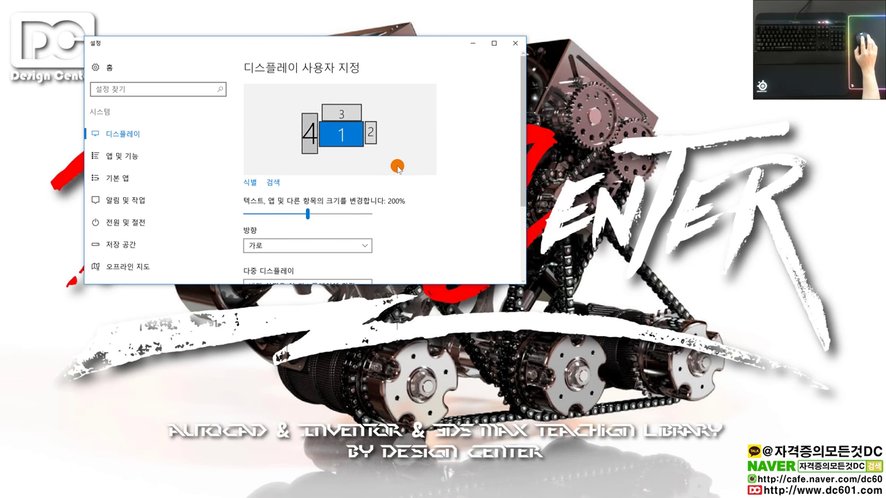
# Compare monitor scaling: monitor 1 at 200%, monitor 3 at 175%
pyautogui.click(309, 133)
pyautogui.click(342, 142)
pyautogui.click(359, 133)
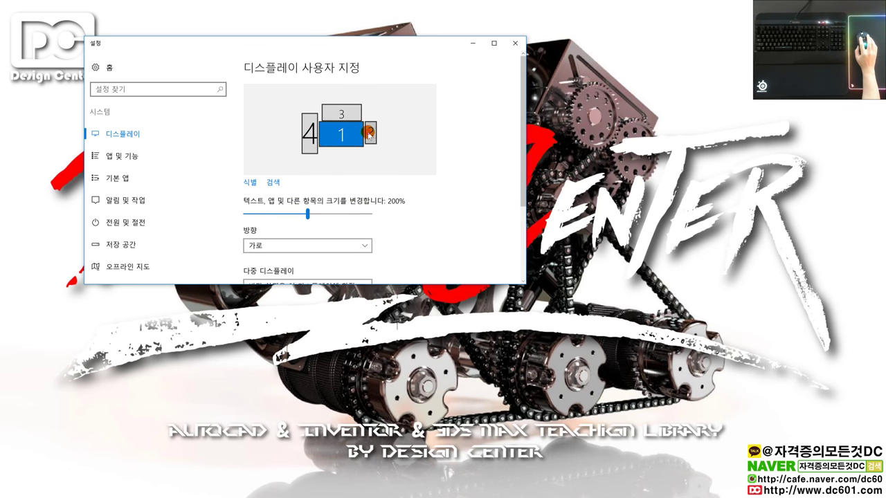
pyautogui.click(344, 112)
pyautogui.click(309, 134)
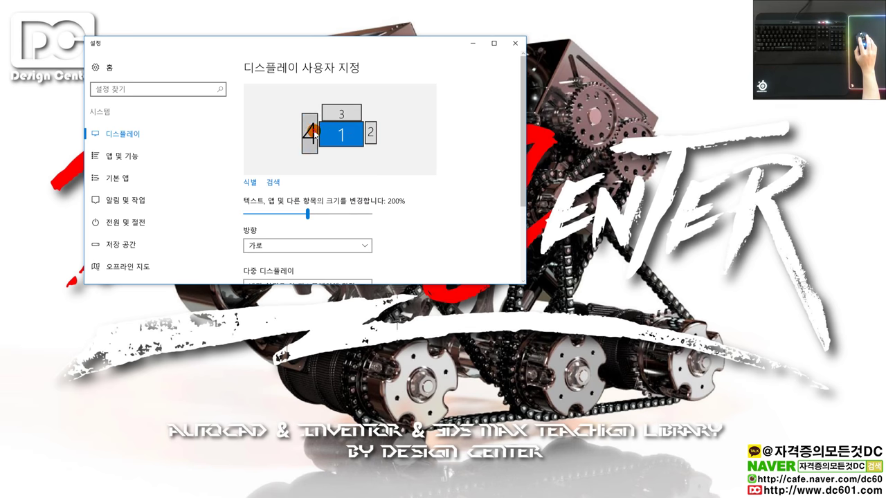
pyautogui.click(342, 135)
pyautogui.click(345, 114)
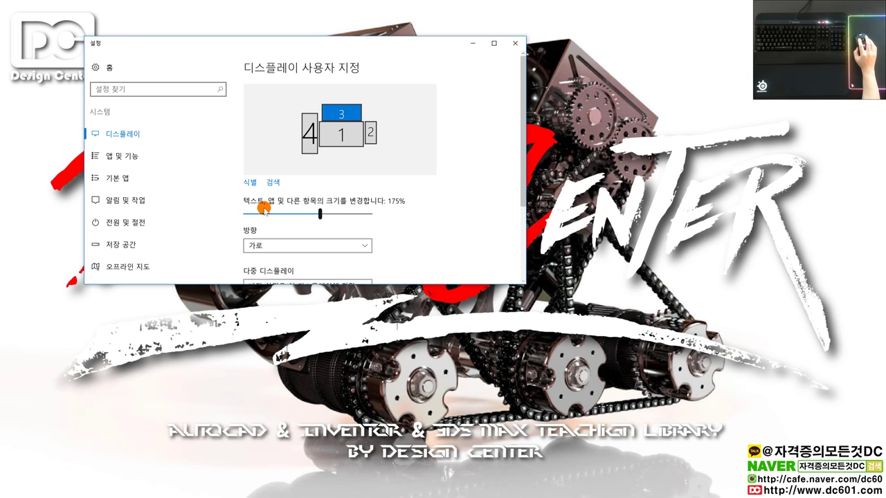
pyautogui.click(349, 135)
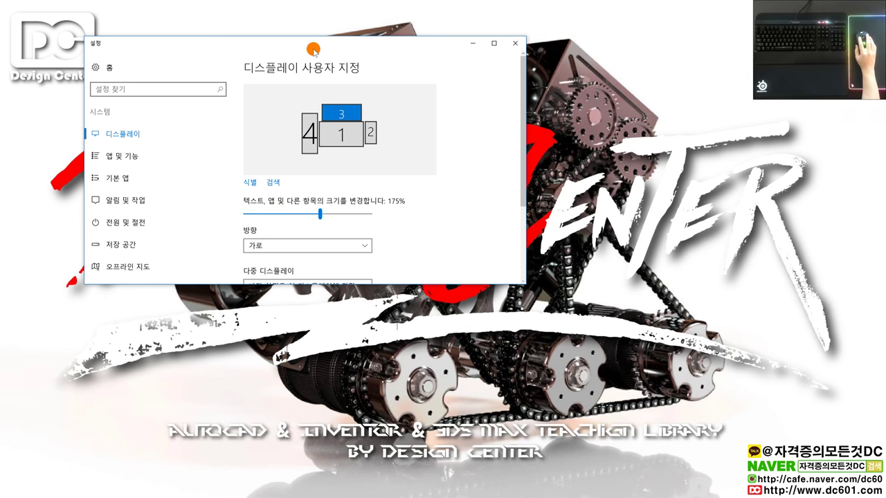
# Drag the Settings window up, right and onto another monitor, then back into view
pyautogui.moveTo(316, 52); pyautogui.dragTo(346, 37)
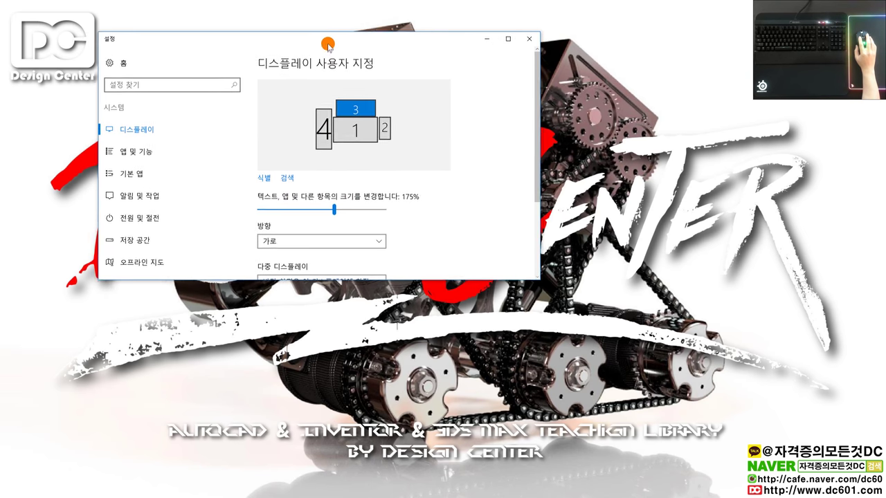
pyautogui.moveTo(346, 37)
pyautogui.mouseDown()
pyautogui.moveTo(397, 3)
pyautogui.moveTo(350, 84)
pyautogui.mouseUp()
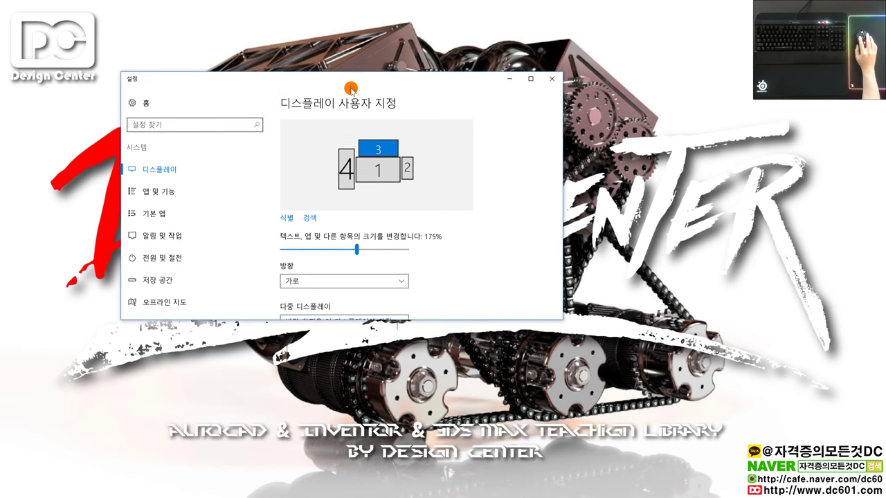
pyautogui.moveTo(350, 84)
pyautogui.mouseDown()
pyautogui.moveTo(380, 81)
pyautogui.moveTo(427, 109)
pyautogui.mouseUp()
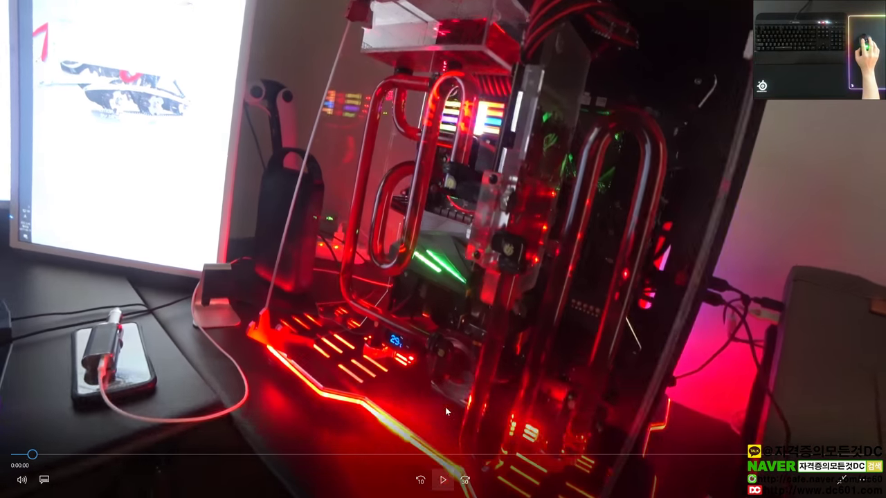
# Pause and resume clip C0007, pause it at 0:47, and exit full screen
pyautogui.click(423, 313)
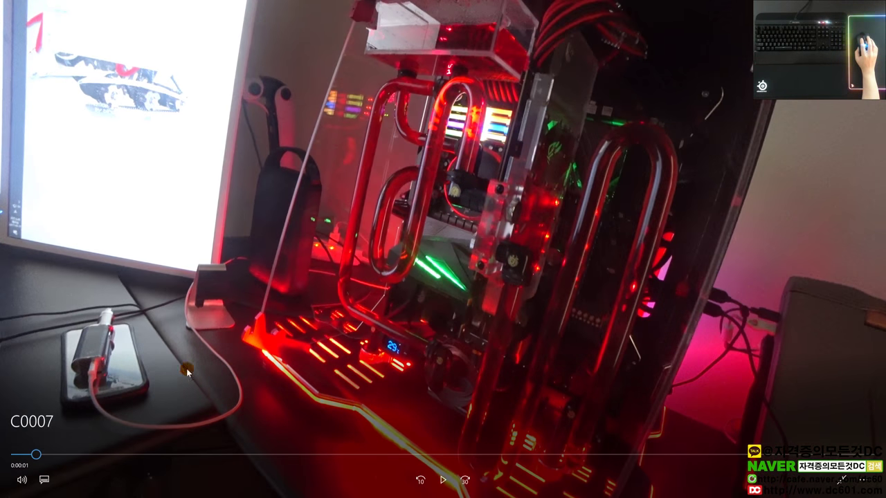
pyautogui.click(443, 480)
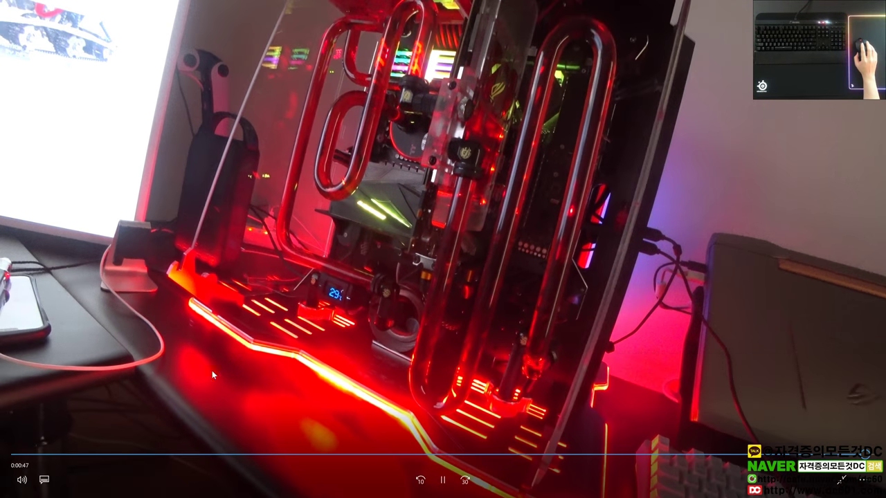
pyautogui.click(213, 370)
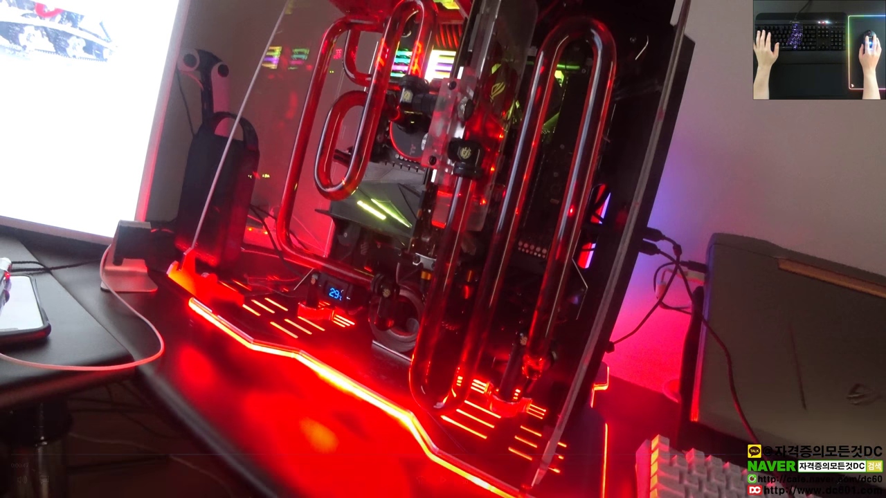
pyautogui.click(842, 480)
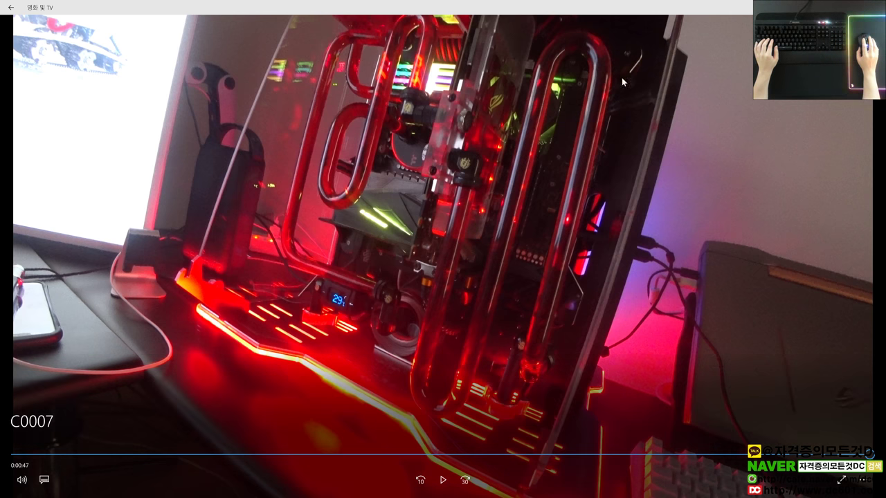
# Restore the player to a smaller window, move it down, and close display settings
pyautogui.doubleClick(470, 63)
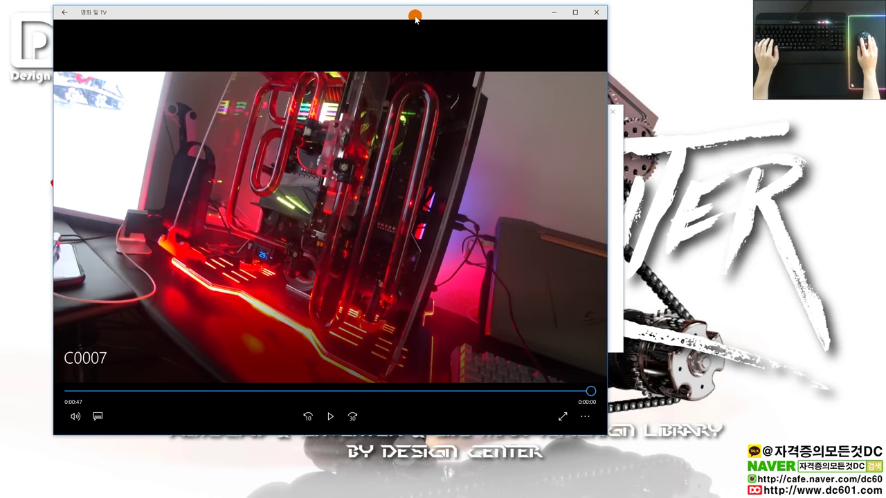
pyautogui.moveTo(415, 17); pyautogui.dragTo(427, 92)
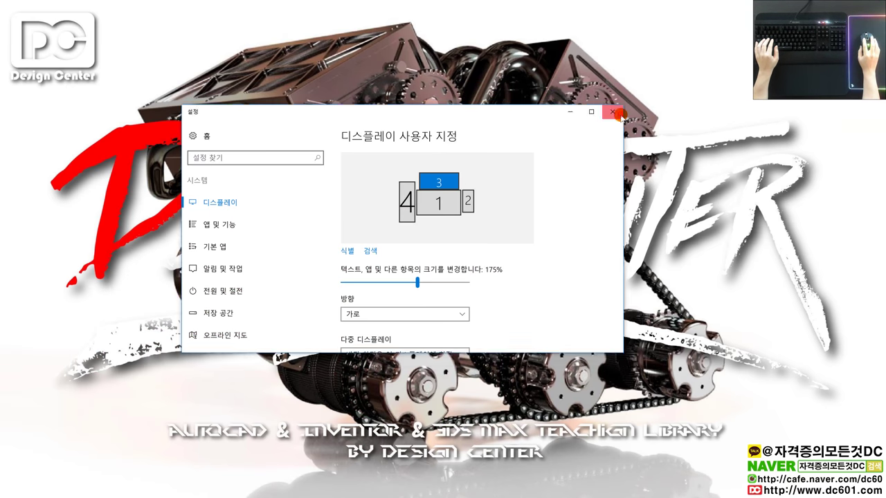
pyautogui.click(613, 112)
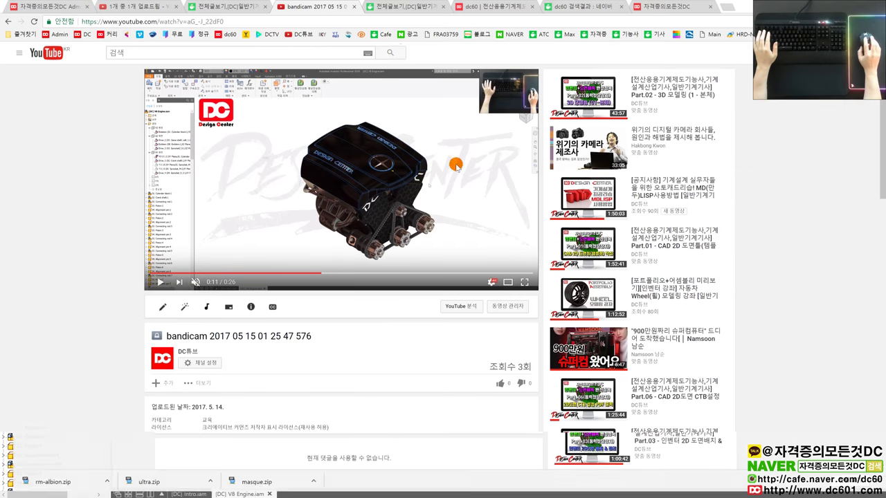
# Open the DC튜브 channel page from the bookmarks bar and mark up the area near the featured video
pyautogui.click(301, 34)
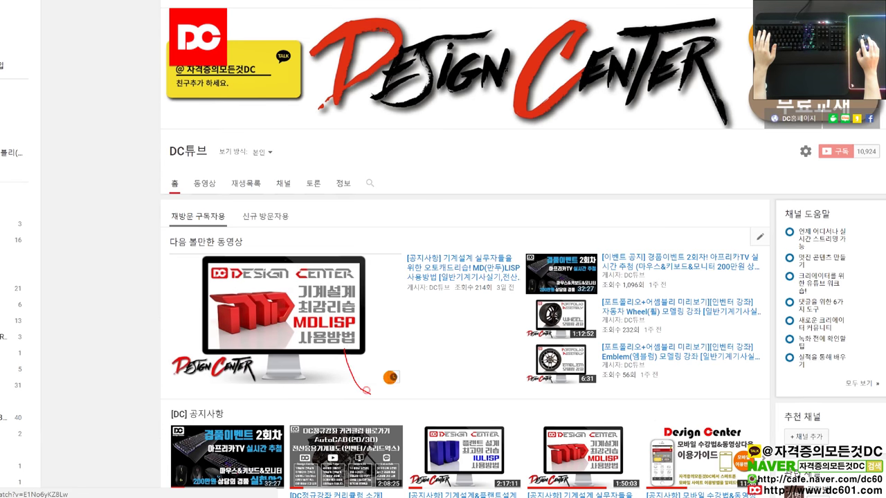
pyautogui.moveTo(391, 377); pyautogui.dragTo(397, 379)
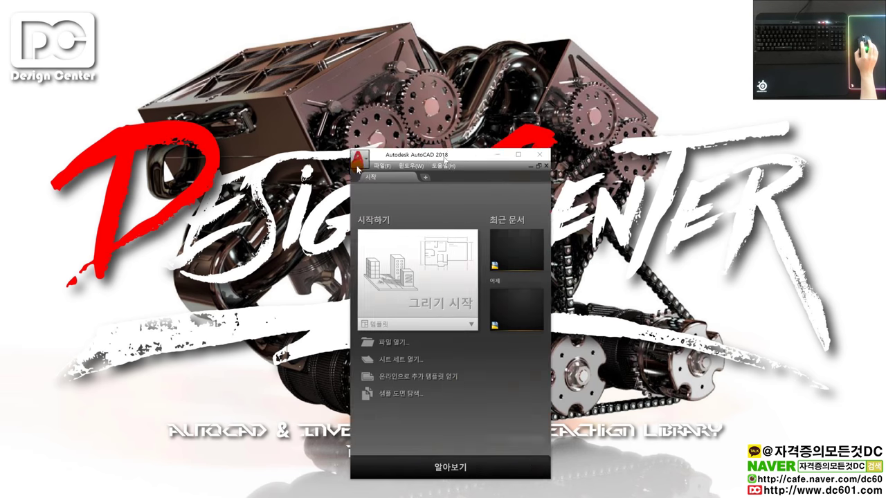
# Maximize the AutoCAD 2018 window to full screen
pyautogui.doubleClick(407, 150)
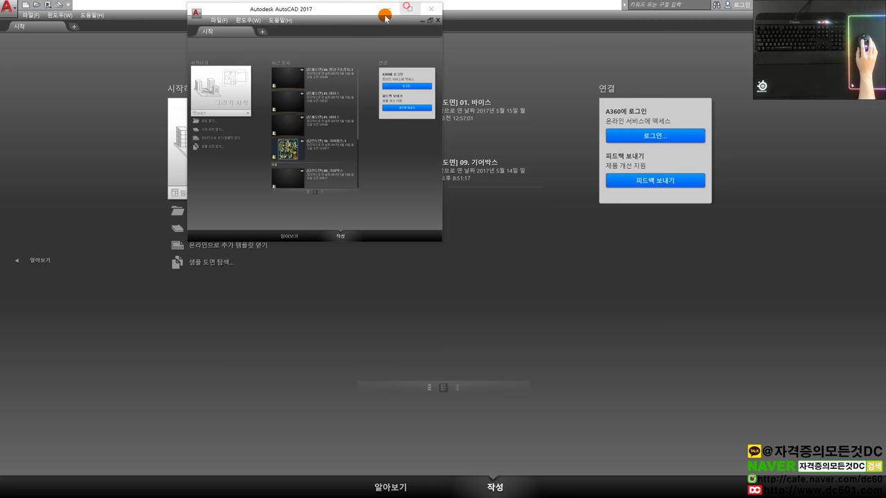
# Maximize AutoCAD 2017 and start a new drawing from the acadiso.dwt template
pyautogui.click(409, 8)
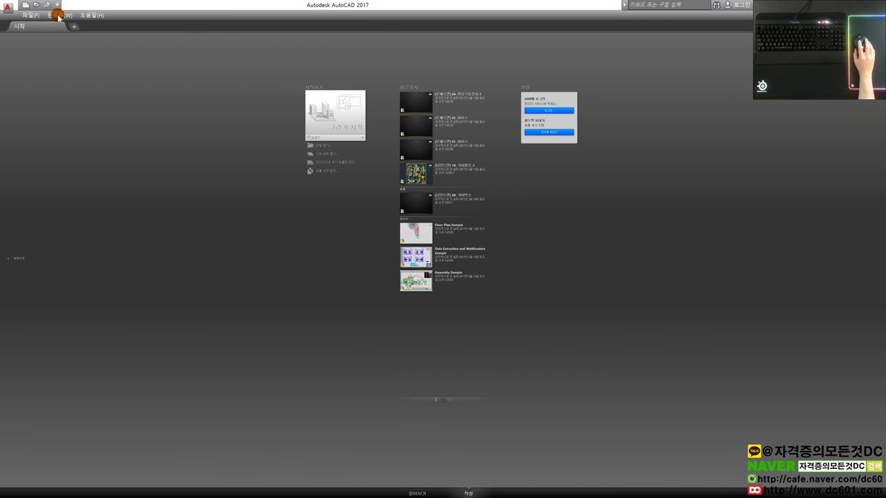
pyautogui.click(336, 138)
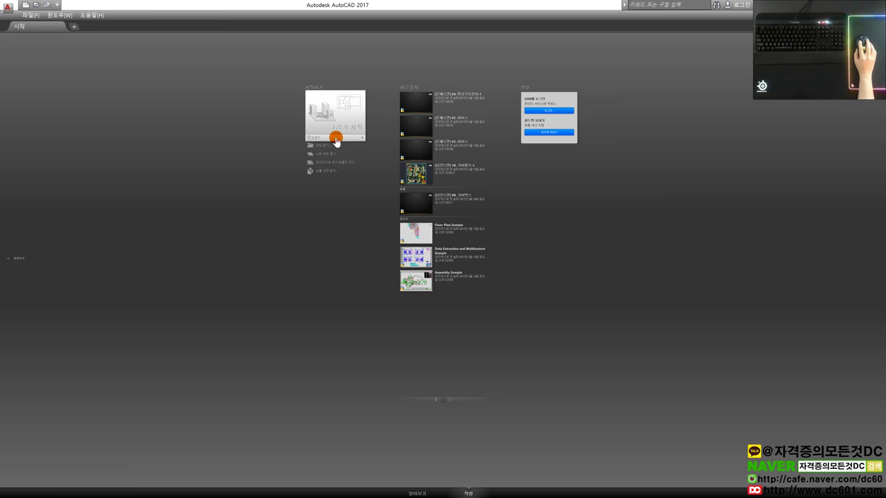
pyautogui.click(328, 177)
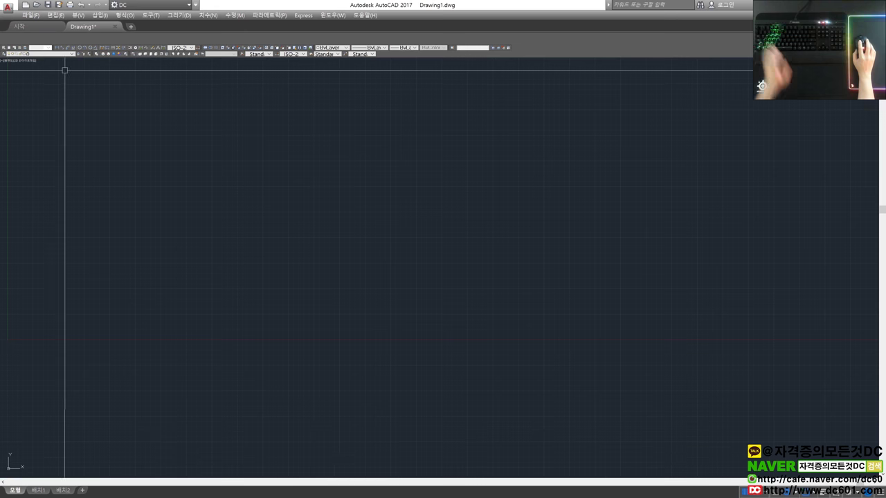
pyautogui.scroll(1, 876, 143)
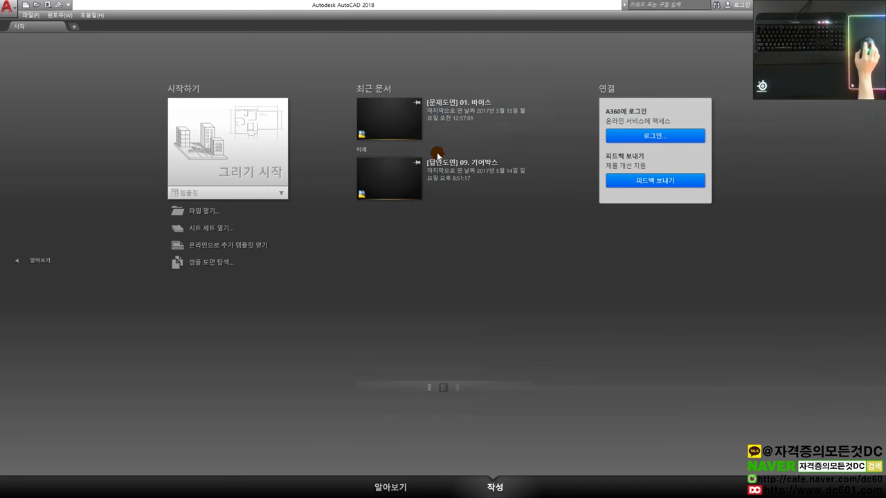
# Start a new acadiso.dwt drawing, move the Visual Styles toolbar to the second row, and focus the command line
pyautogui.click(237, 193)
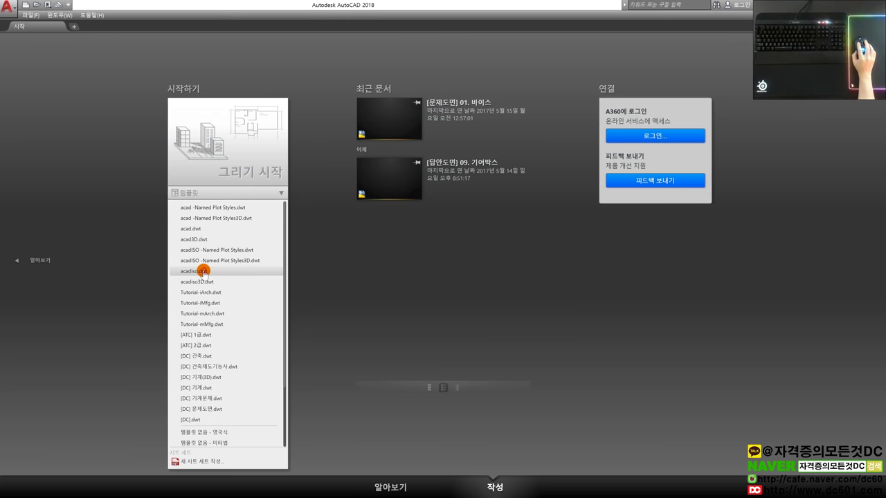
pyautogui.click(206, 271)
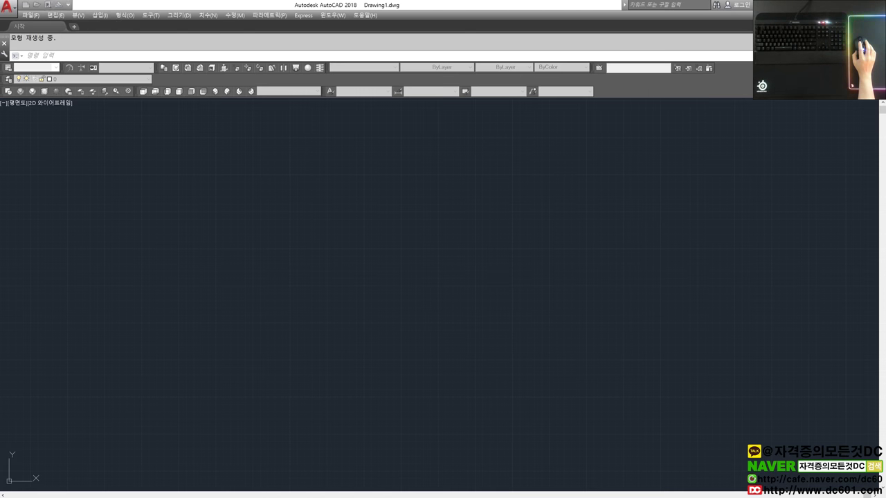
pyautogui.moveTo(5, 96); pyautogui.dragTo(434, 79)
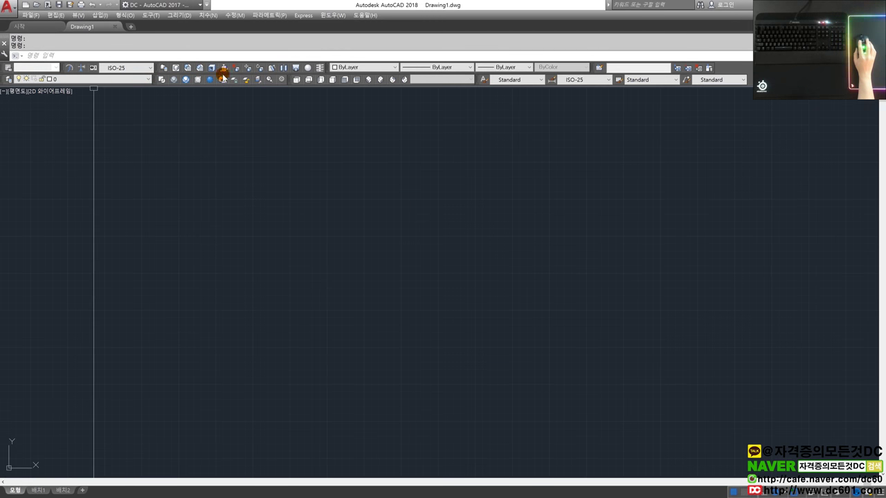
pyautogui.click(266, 55)
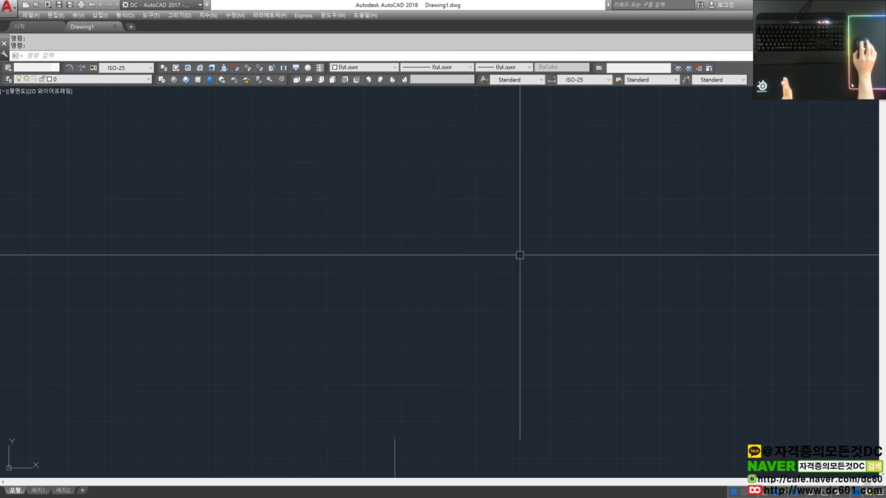
pyautogui.hotkey('alt', 'Tab')
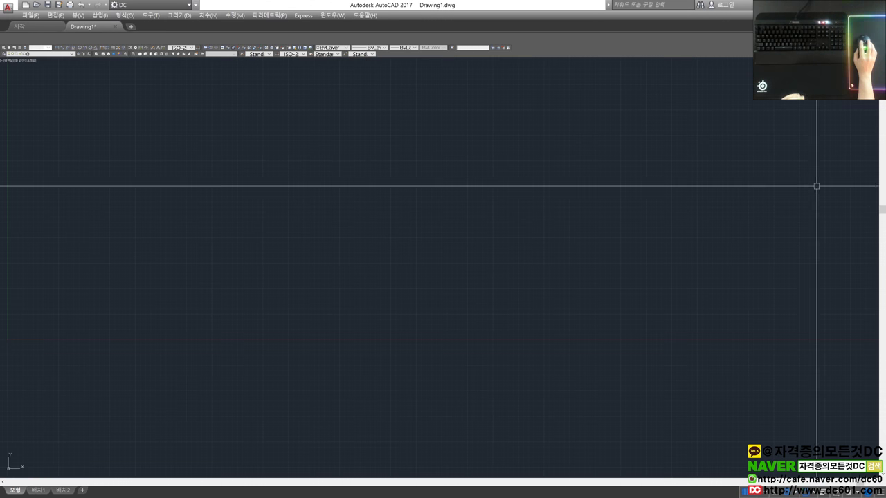
# Rearrange the docked toolbar rows in the AutoCAD 2017 window
pyautogui.moveTo(603, 49); pyautogui.dragTo(196, 28)
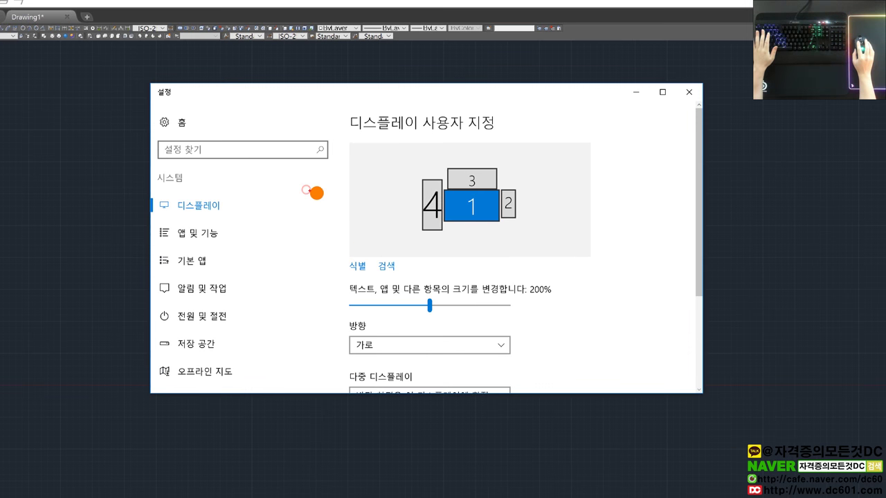
# Close the Windows display settings page so AutoCAD 2017's blank Drawing1 fills the screen
pyautogui.moveTo(295, 182); pyautogui.dragTo(358, 227)
pyautogui.moveTo(298, 201); pyautogui.dragTo(377, 206)
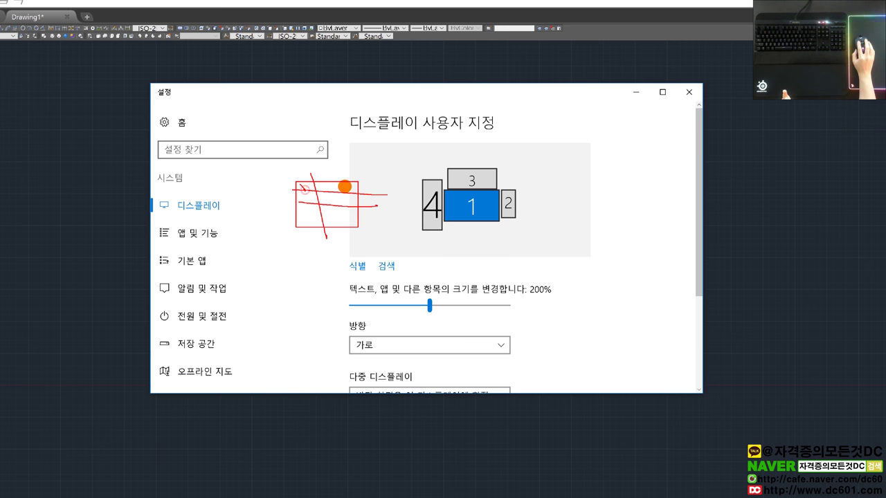
pyautogui.moveTo(288, 217); pyautogui.dragTo(404, 227)
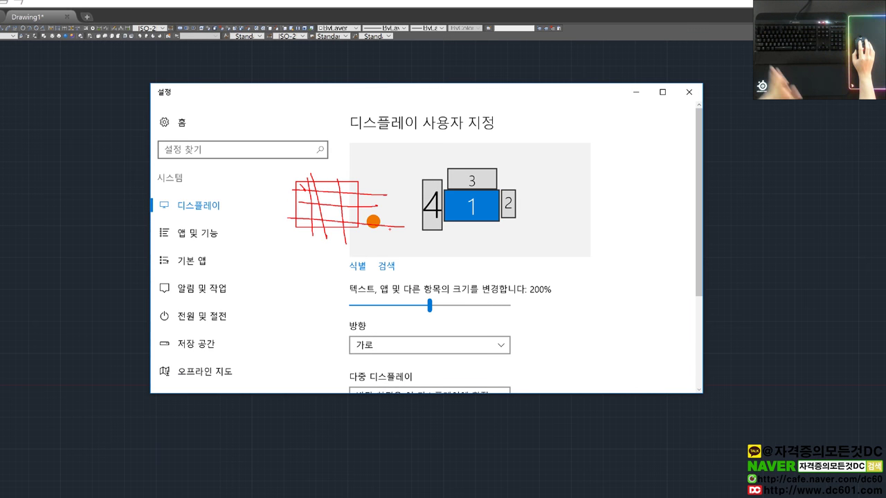
pyautogui.press('Escape')
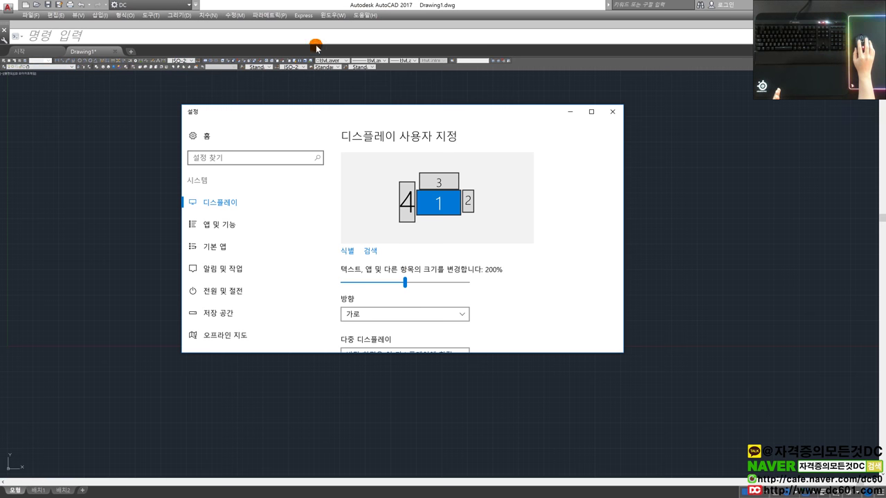
pyautogui.click(580, 132)
pyautogui.click(608, 117)
pyautogui.click(23, 63)
pyautogui.click(415, 73)
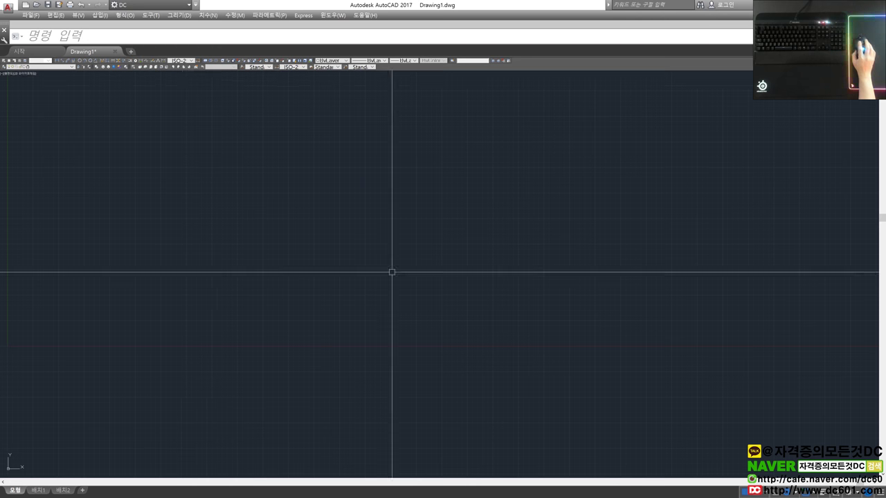
# Recentre the drawing with the Zoom toolbar buttons, then open and close the View Manager (V)
pyautogui.click(159, 66)
pyautogui.click(131, 65)
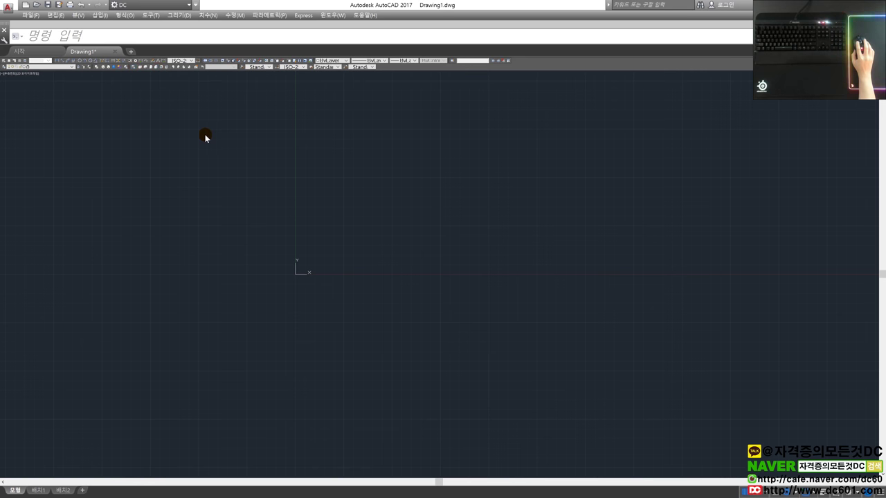
pyautogui.write('v')
pyautogui.press('space')
pyautogui.click(581, 171)
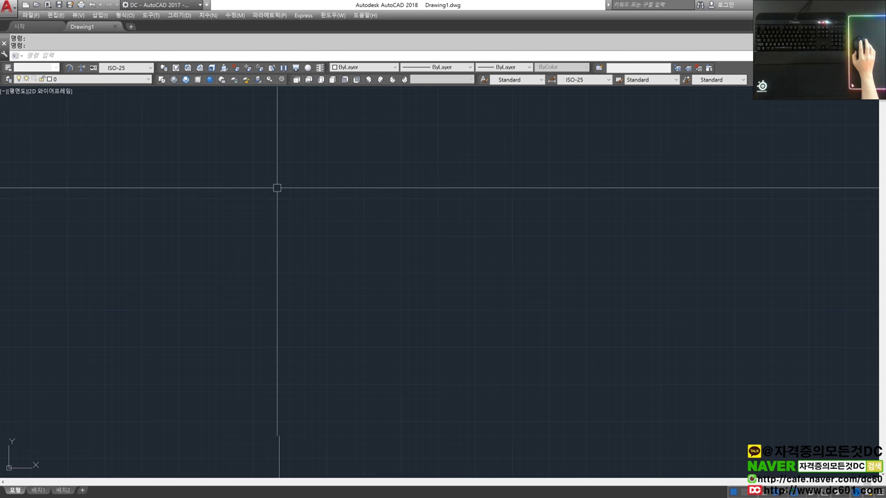
pyautogui.scroll(-2, 270, 188)
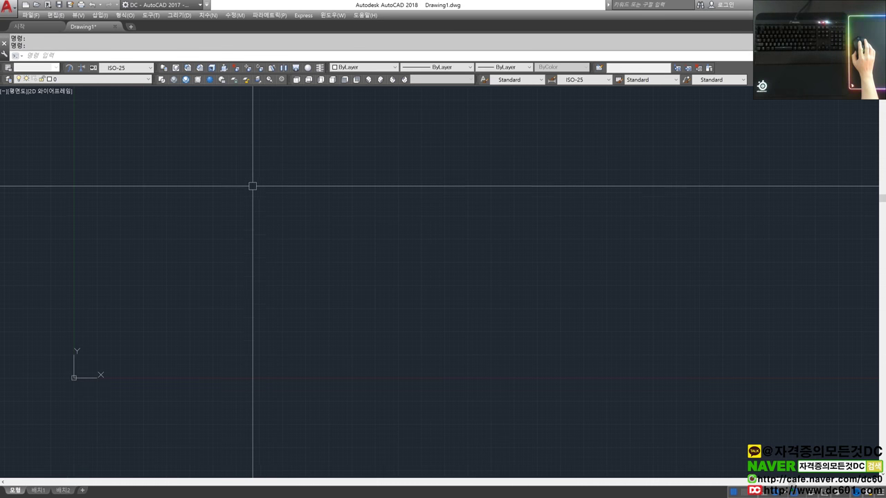
pyautogui.scroll(-1, 263, 181)
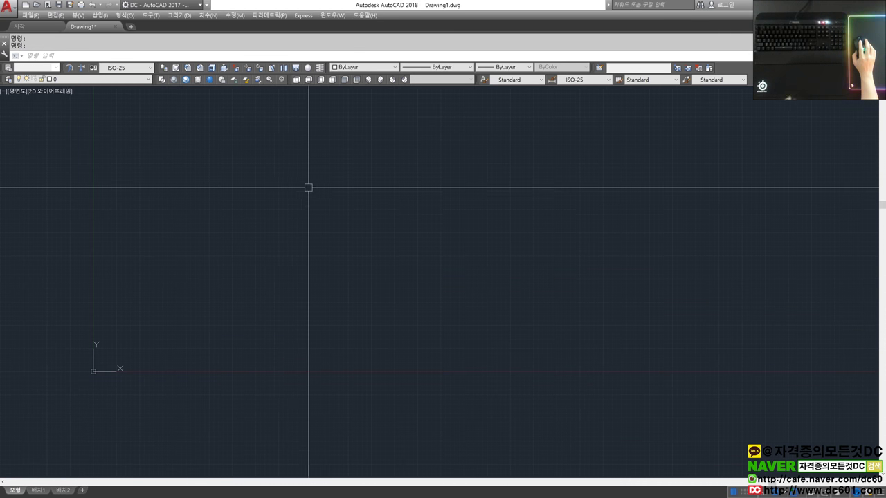
pyautogui.scroll(-1, 291, 197)
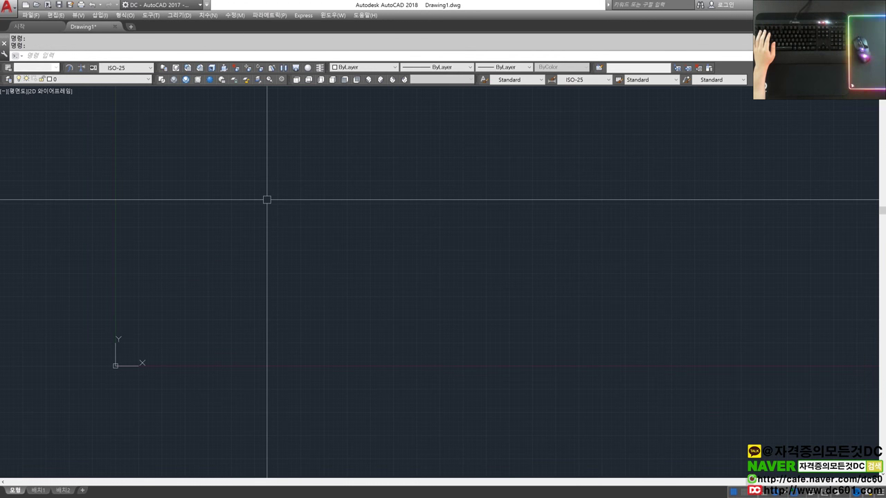
pyautogui.press('l')
pyautogui.press('Return')
pyautogui.click(280, 173)
pyautogui.click(186, 247)
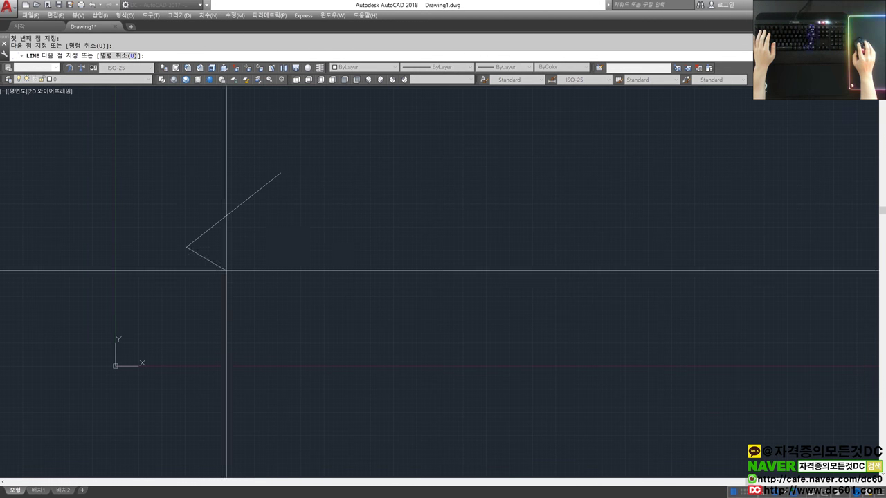
pyautogui.click(260, 276)
pyautogui.click(343, 209)
pyautogui.click(428, 276)
pyautogui.click(514, 214)
pyautogui.press('Return')
pyautogui.press('e')
pyautogui.press('Return')
pyautogui.click(307, 168)
pyautogui.click(514, 297)
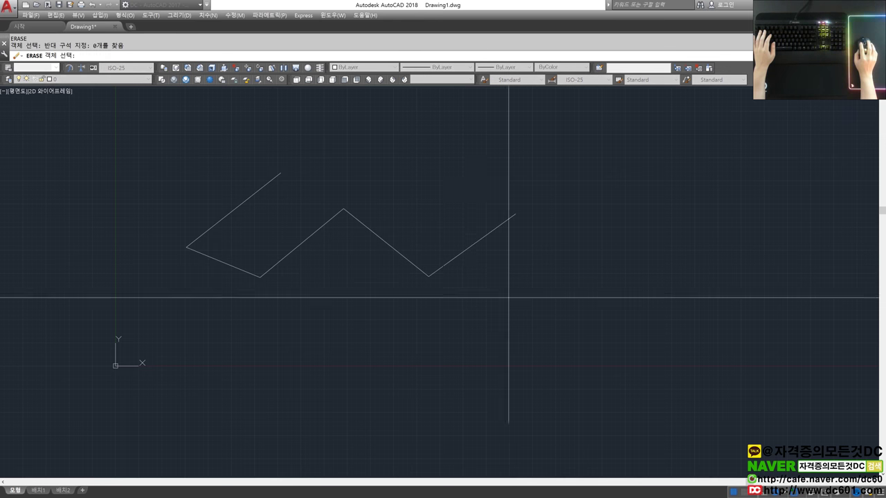
pyautogui.press('Return')
pyautogui.press('Return')
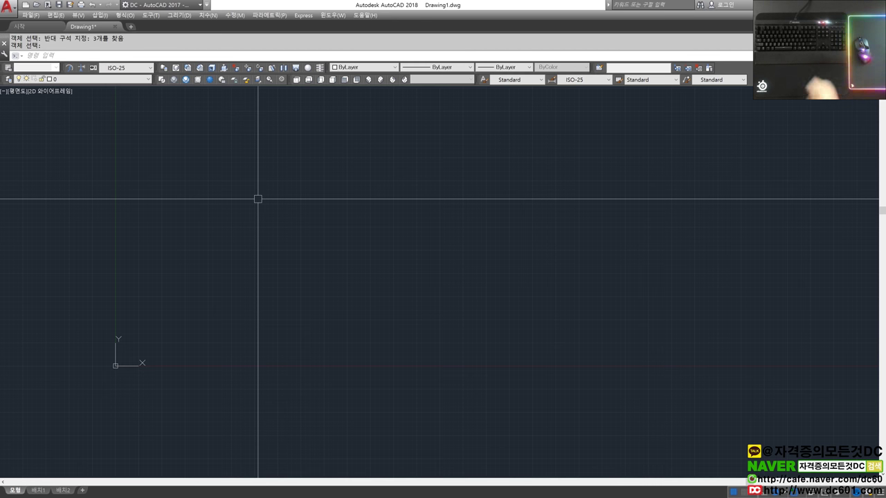
pyautogui.click(361, 6)
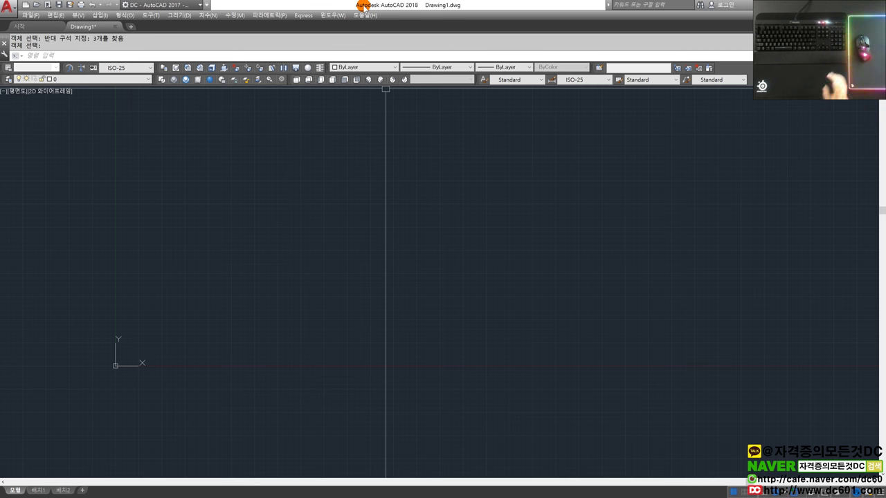
pyautogui.moveTo(271, 207)
pyautogui.mouseDown(button='middle')
pyautogui.moveTo(362, 198)
pyautogui.moveTo(385, 257)
pyautogui.mouseUp(button='middle')
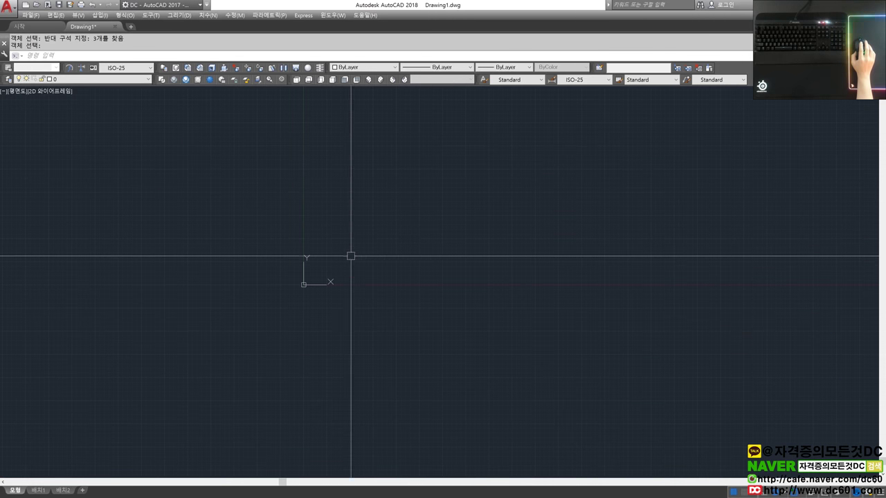
pyautogui.click(263, 224)
pyautogui.click(390, 332)
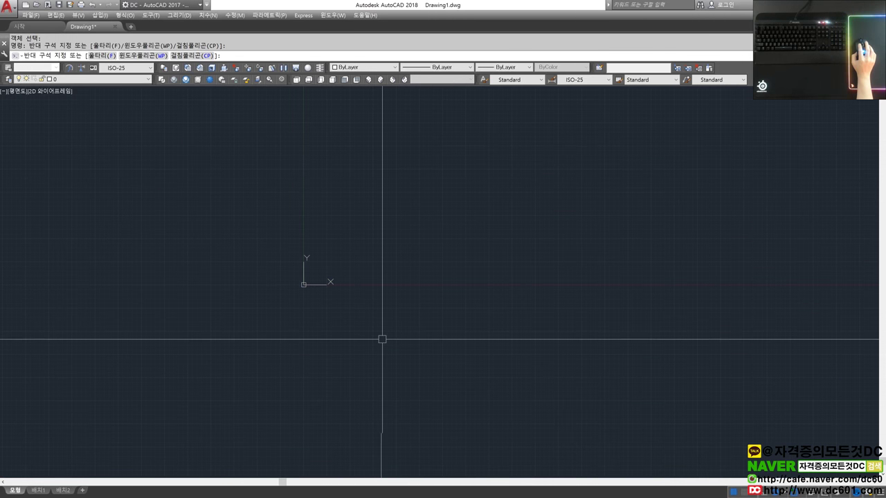
pyautogui.click(169, 194)
pyautogui.click(346, 308)
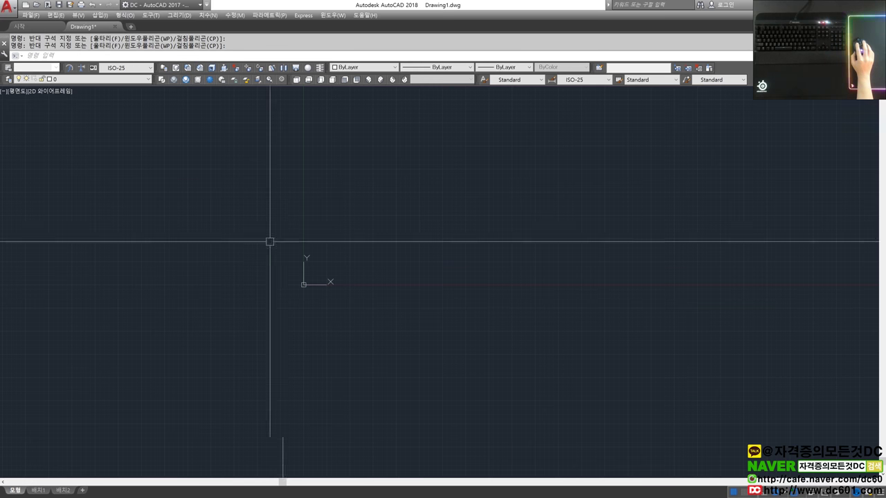
pyautogui.moveTo(256, 229)
pyautogui.mouseDown()
pyautogui.moveTo(281, 349)
pyautogui.moveTo(237, 235)
pyautogui.moveTo(249, 216)
pyautogui.mouseUp()
pyautogui.press('space')
pyautogui.click(249, 213)
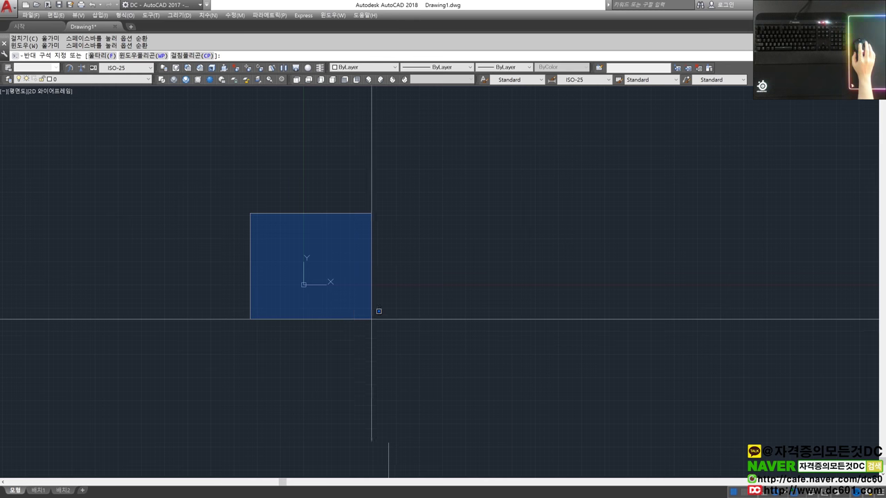
pyautogui.click(365, 332)
pyautogui.click(374, 321)
pyautogui.click(291, 222)
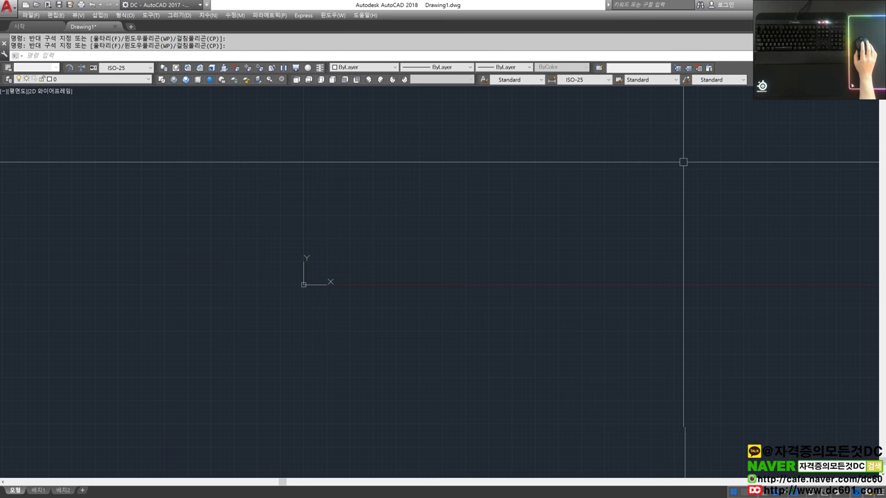
pyautogui.moveTo(660, 190)
pyautogui.mouseDown(button='middle')
pyautogui.moveTo(606, 224)
pyautogui.moveTo(529, 251)
pyautogui.mouseUp(button='middle')
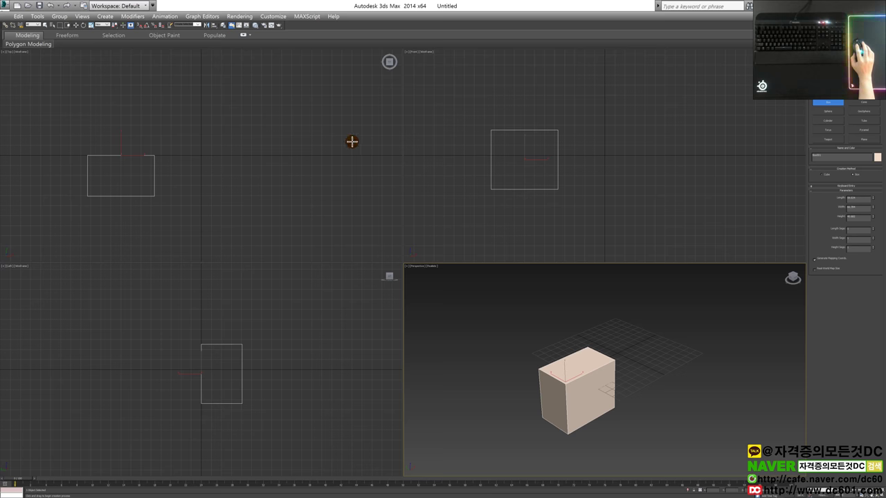
# Widen the Command Panel to two columns and convert the box to an Editable Poly
pyautogui.click(346, 150)
pyautogui.moveTo(489, 270); pyautogui.dragTo(496, 262)
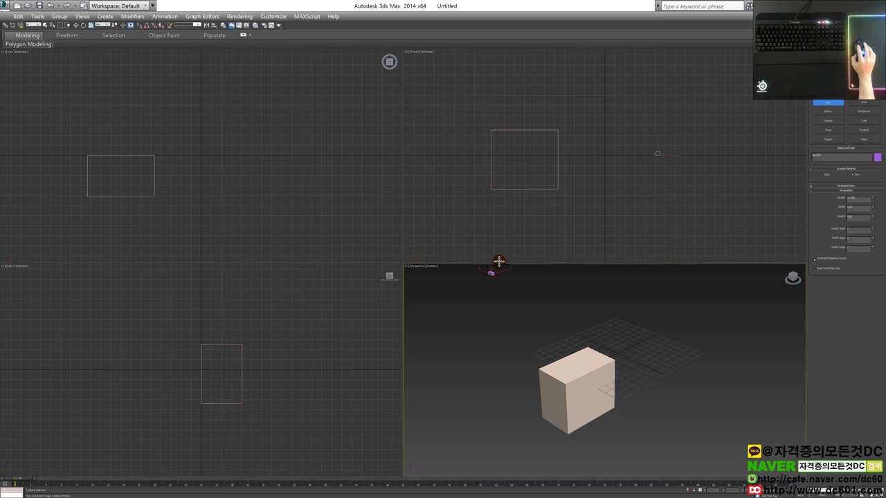
pyautogui.hotkey('ctrl', 'z')
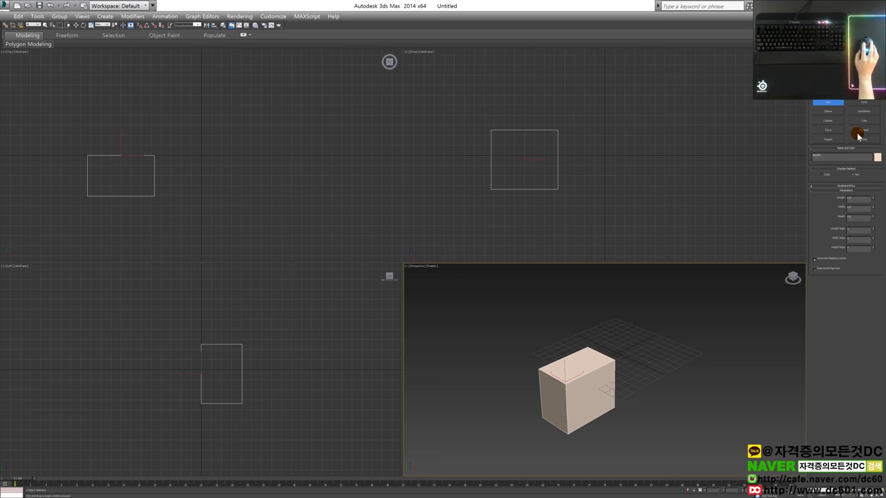
pyautogui.moveTo(756, 121); pyautogui.dragTo(726, 123)
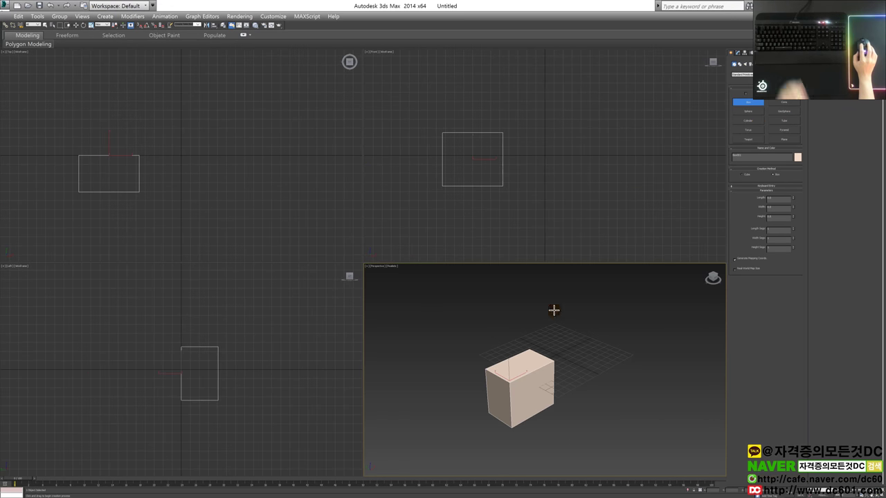
pyautogui.rightClick(518, 379)
pyautogui.moveTo(543, 453)
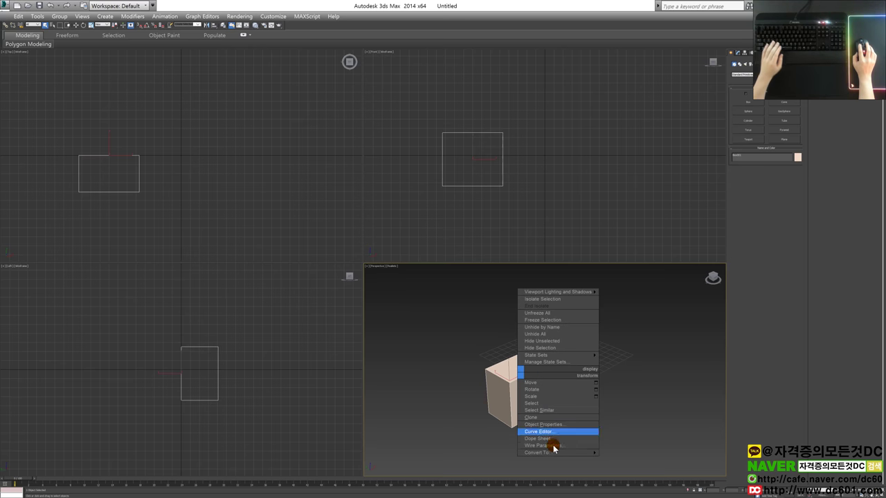
pyautogui.click(617, 461)
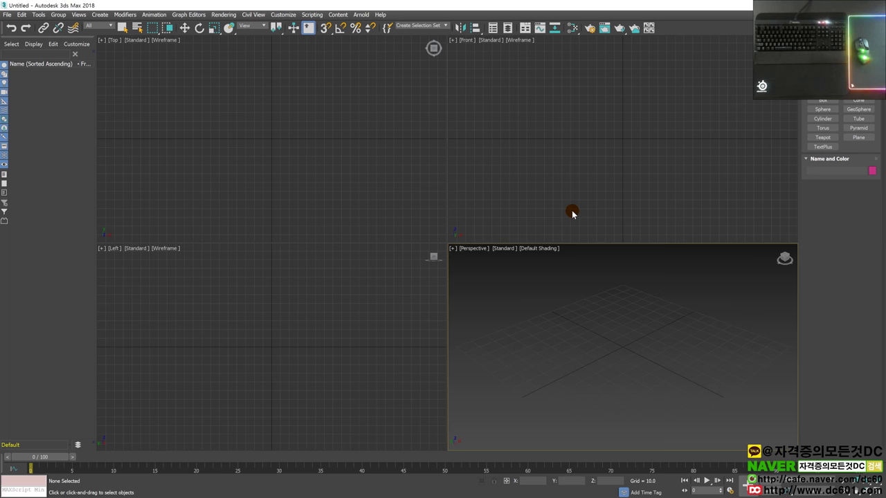
# Draw a box in the Perspective view and convert Box001 to an Editable Poly
pyautogui.click(407, 160)
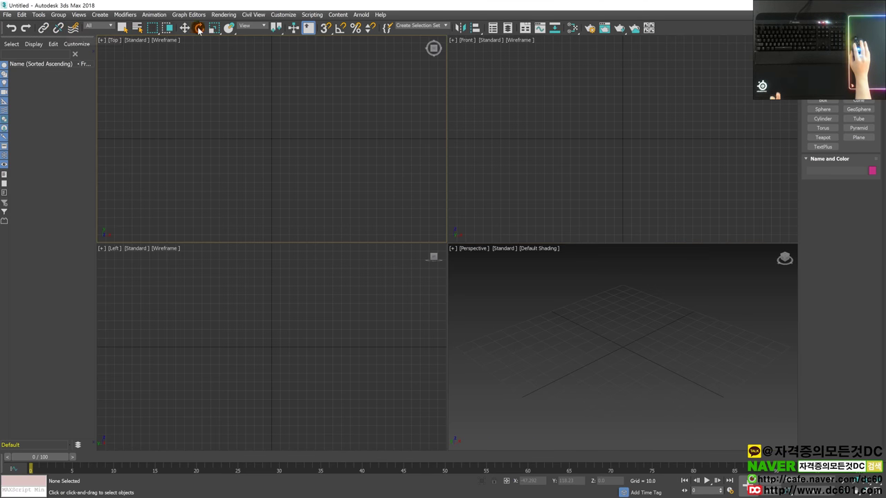
pyautogui.click(822, 101)
pyautogui.moveTo(675, 315); pyautogui.dragTo(649, 368)
pyautogui.click(613, 332)
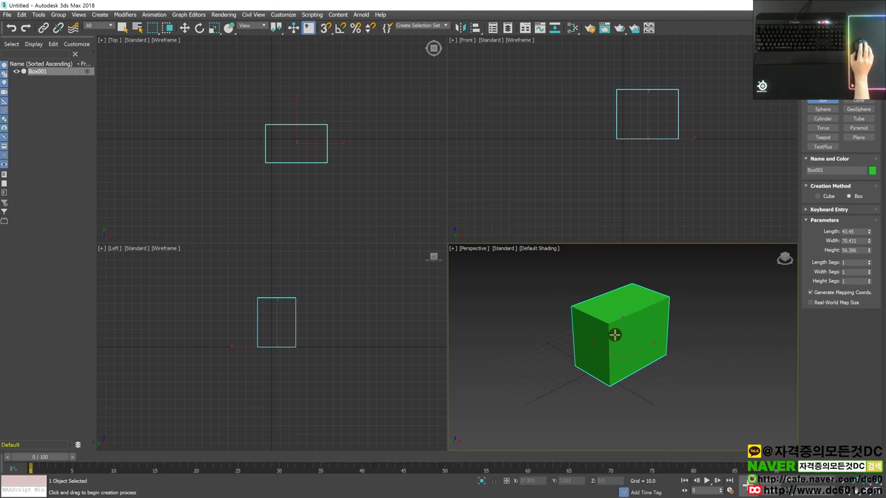
pyautogui.rightClick(617, 334)
pyautogui.rightClick(632, 330)
pyautogui.moveTo(663, 420)
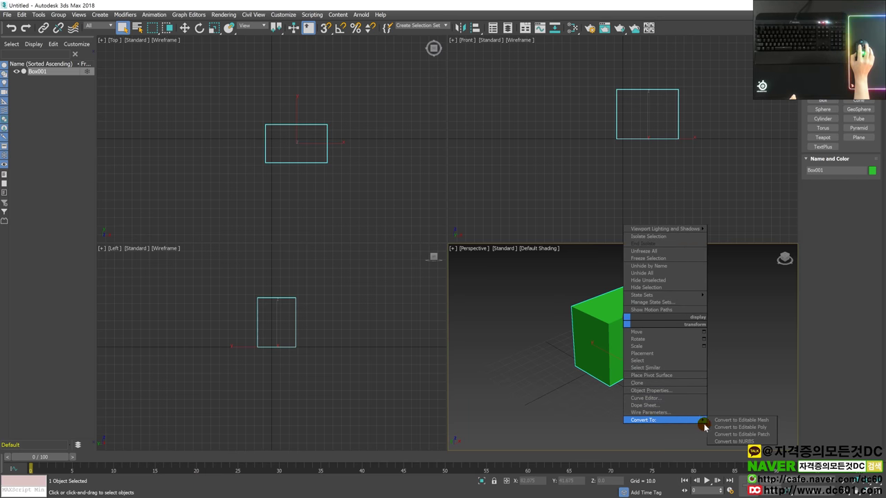
pyautogui.click(728, 429)
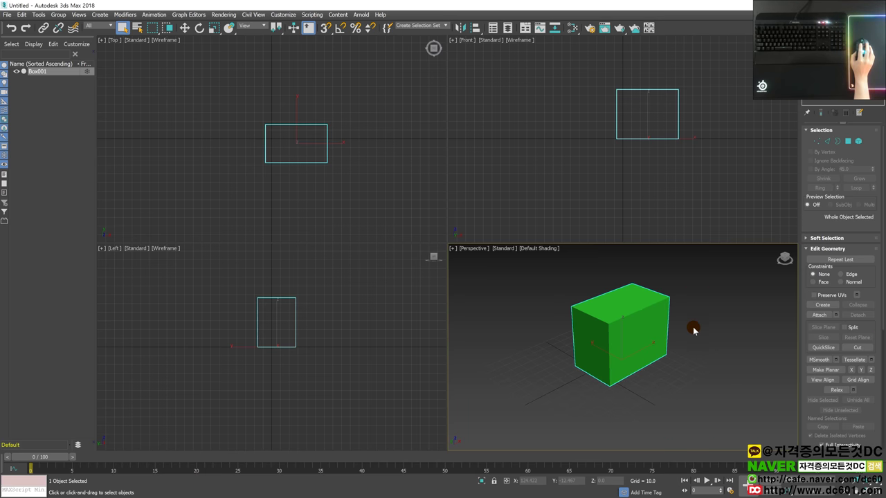
# Widen the modify panel, select the Editable Poly level, and pan the Perspective view around the box
pyautogui.moveTo(796, 126); pyautogui.dragTo(700, 136)
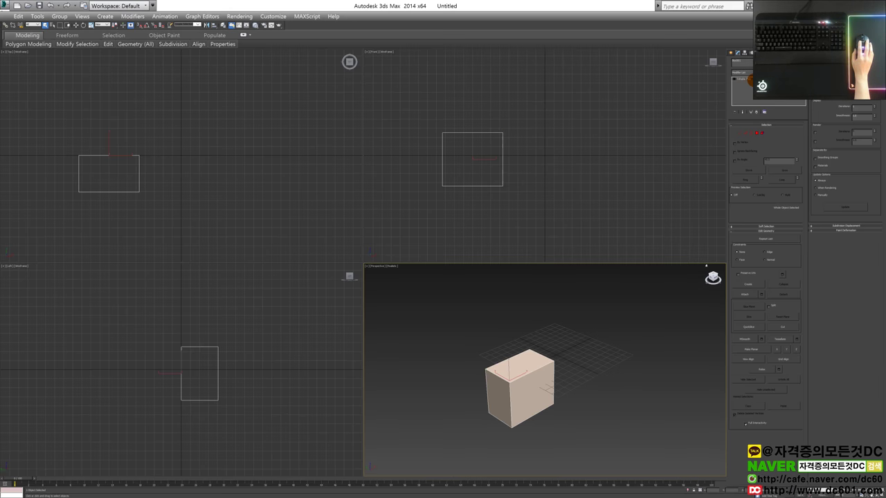
pyautogui.click(752, 96)
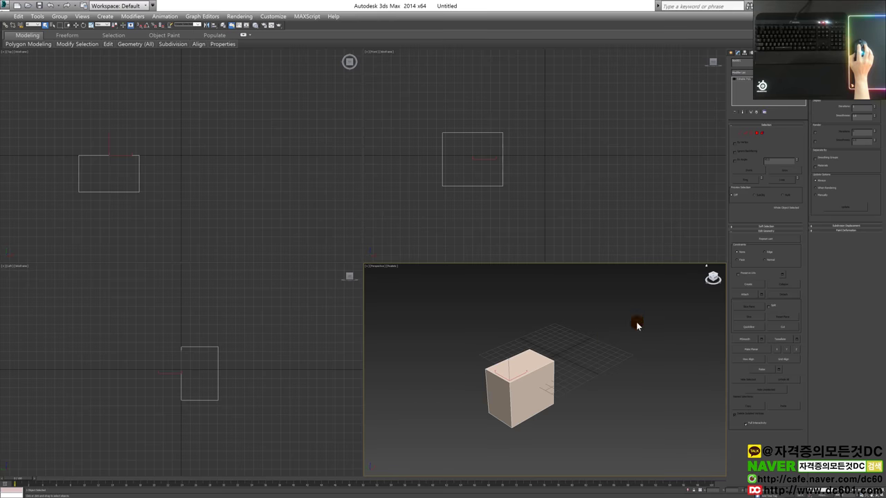
pyautogui.click(530, 371)
pyautogui.moveTo(548, 337); pyautogui.dragTo(613, 277, button='middle')
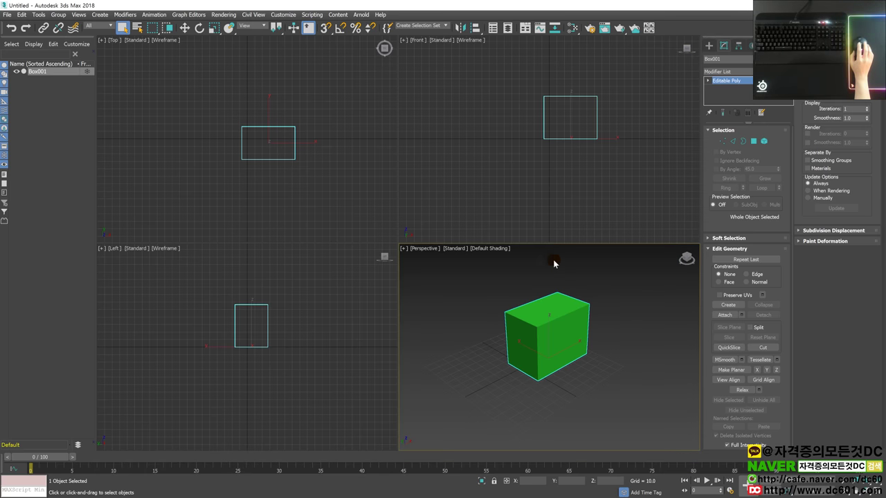
pyautogui.click(559, 337)
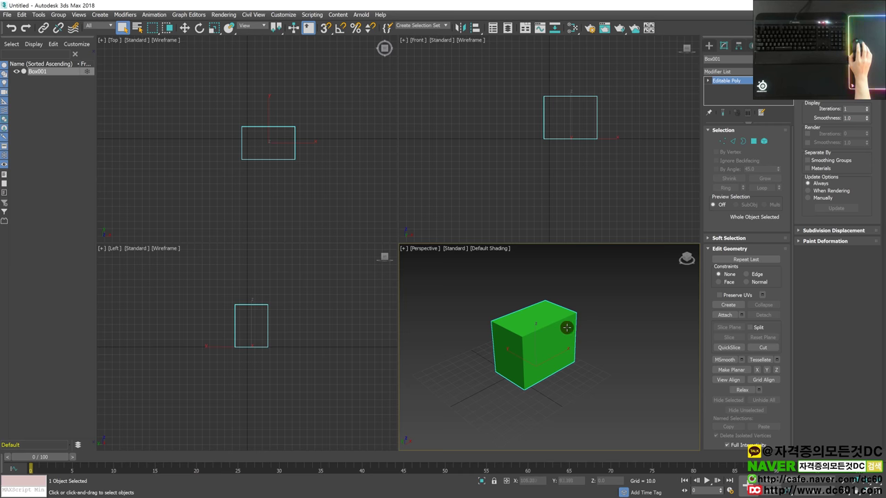
pyautogui.moveTo(557, 340); pyautogui.dragTo(548, 348, button='middle')
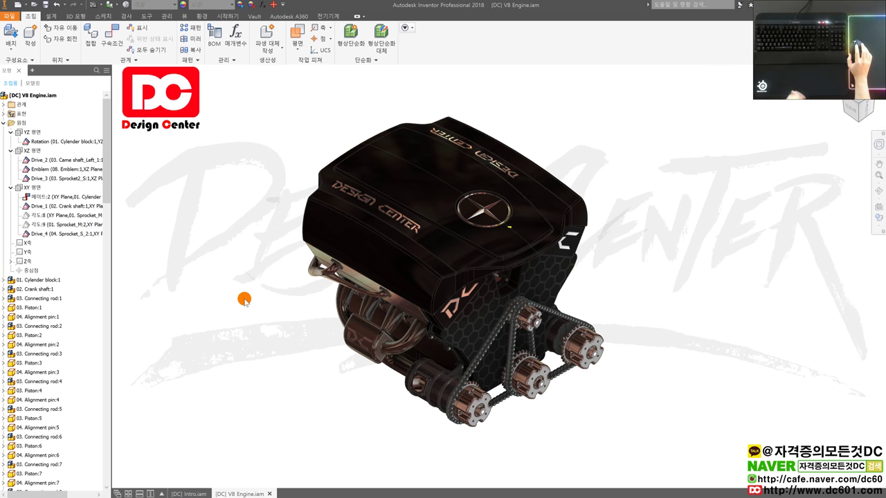
# Select an engine component, orbit to a side view, zoom into the exhaust, then zoom back out
pyautogui.click(584, 282)
pyautogui.keyDown('shift'); pyautogui.moveTo(557, 320); pyautogui.dragTo(448, 306, button='middle'); pyautogui.keyUp('shift')
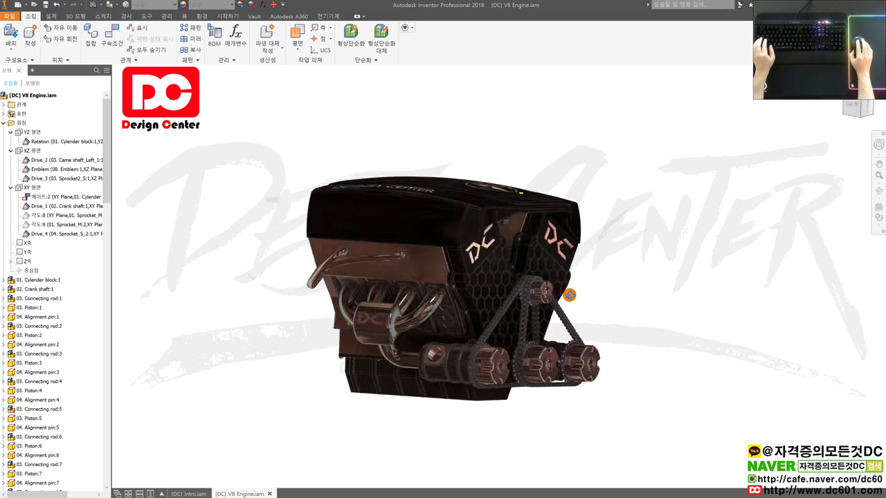
pyautogui.scroll(3, 448, 307)
pyautogui.scroll(2, 448, 306)
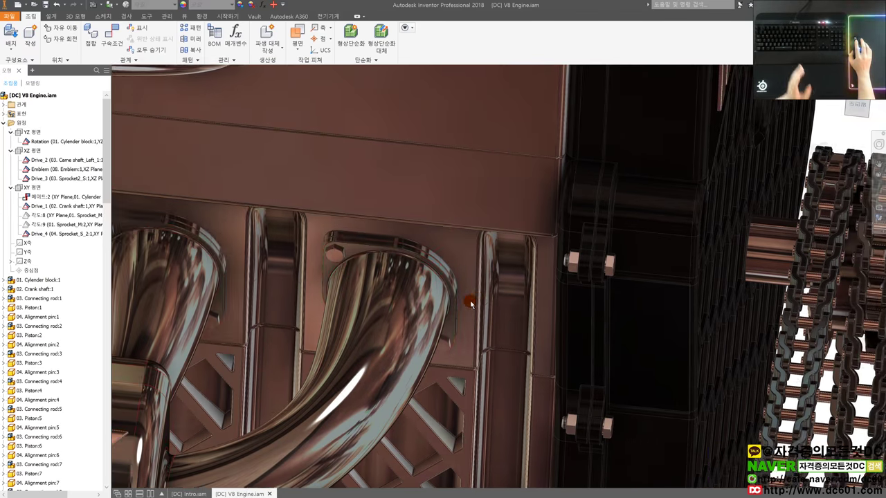
pyautogui.scroll(-1, 436, 306)
pyautogui.scroll(-2, 426, 308)
pyautogui.scroll(-3, 683, 249)
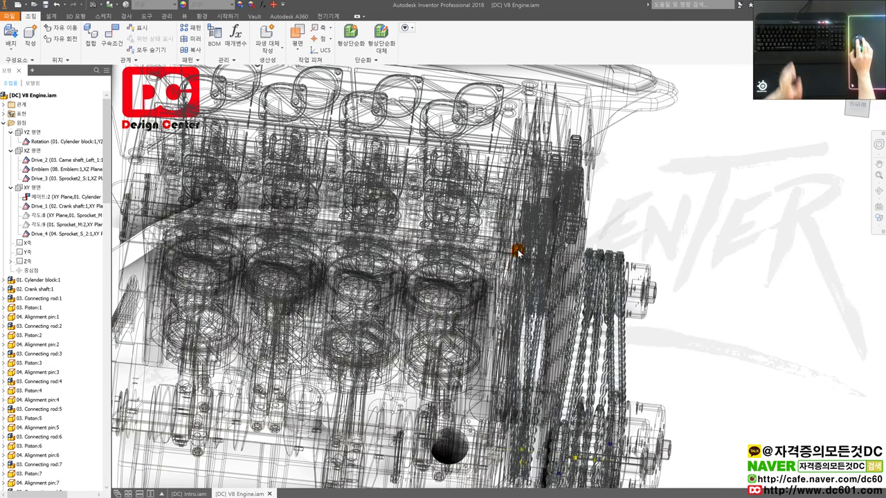
pyautogui.click(635, 243)
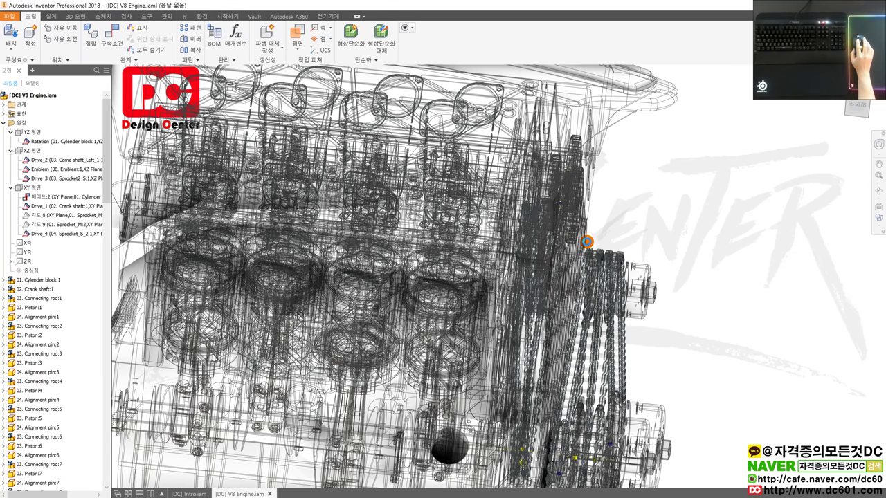
pyautogui.scroll(-5, 589, 243)
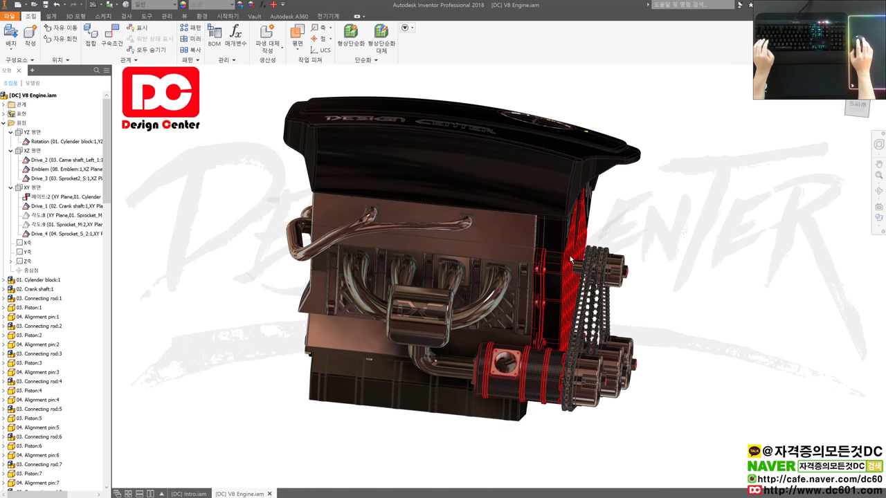
# Orbit the engine to look down on the cylinders, then reset to Home view and tilt slightly
pyautogui.moveTo(512, 265)
pyautogui.keyDown('shift'); pyautogui.mouseDown(button='middle')
pyautogui.moveTo(635, 269)
pyautogui.moveTo(236, 269)
pyautogui.moveTo(529, 416)
pyautogui.moveTo(393, 297)
pyautogui.mouseUp(button='middle'); pyautogui.keyUp('shift')
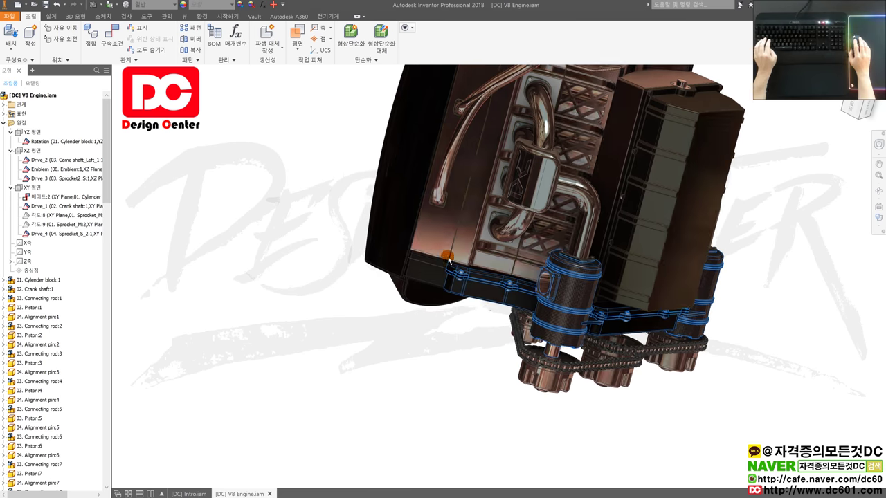
pyautogui.press('F6')
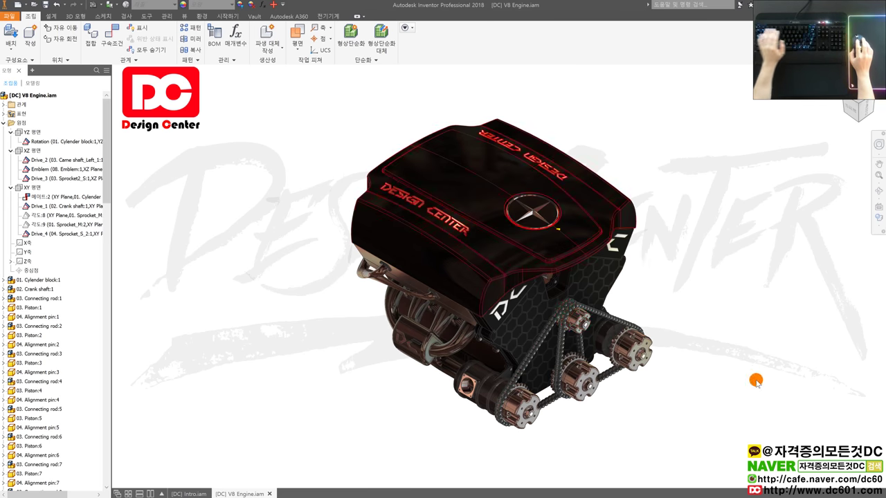
pyautogui.keyDown('shift'); pyautogui.moveTo(534, 373); pyautogui.dragTo(449, 290, button='middle'); pyautogui.keyUp('shift')
# Zoom in on a chain sprocket and orbit around to expose the hub's side
pyautogui.scroll(1, 457, 276)
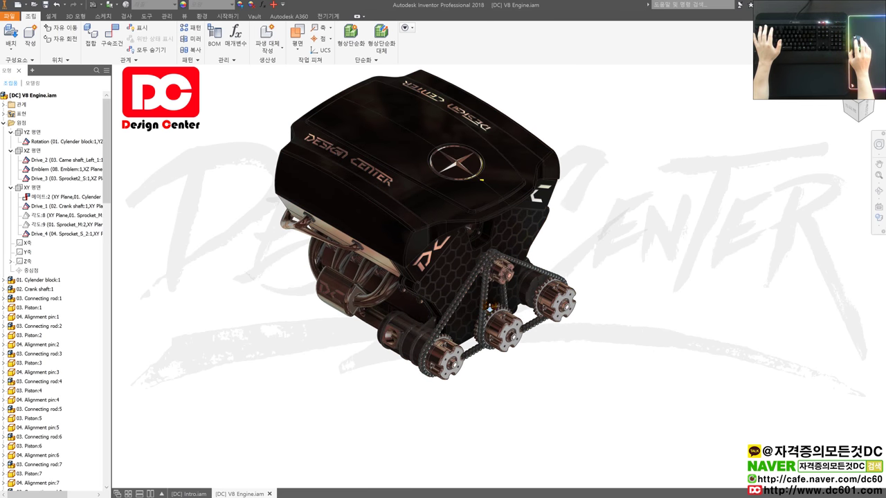
pyautogui.scroll(2, 477, 229)
pyautogui.scroll(3, 487, 206)
pyautogui.scroll(3, 486, 205)
pyautogui.scroll(3, 487, 206)
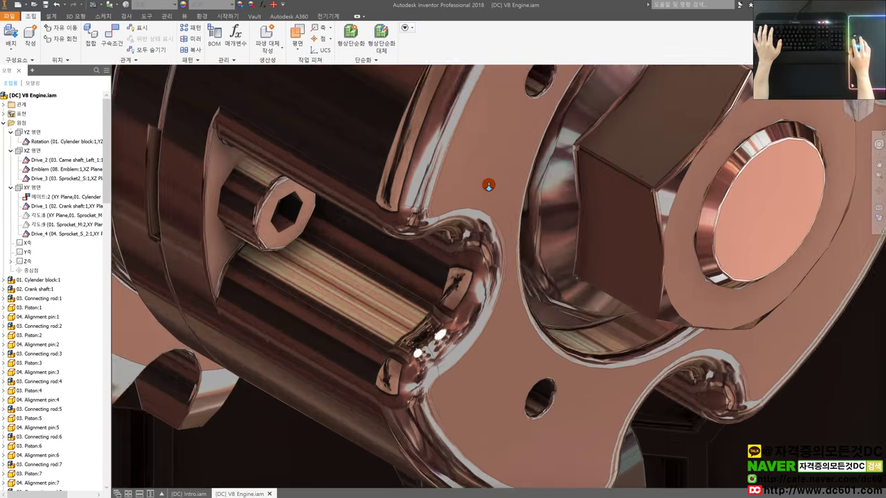
pyautogui.scroll(3, 488, 197)
pyautogui.scroll(2, 493, 190)
pyautogui.scroll(1, 498, 185)
pyautogui.scroll(-3, 498, 185)
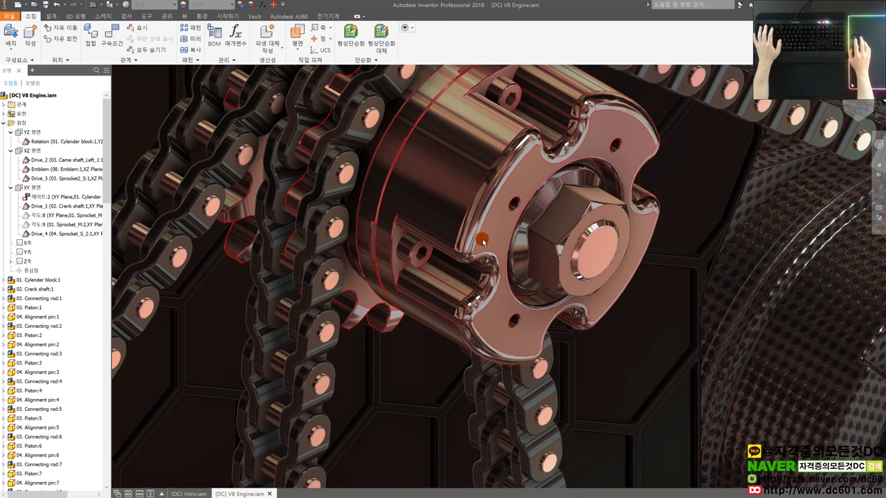
pyautogui.keyDown('shift'); pyautogui.moveTo(501, 265); pyautogui.dragTo(441, 236, button='middle'); pyautogui.keyUp('shift')
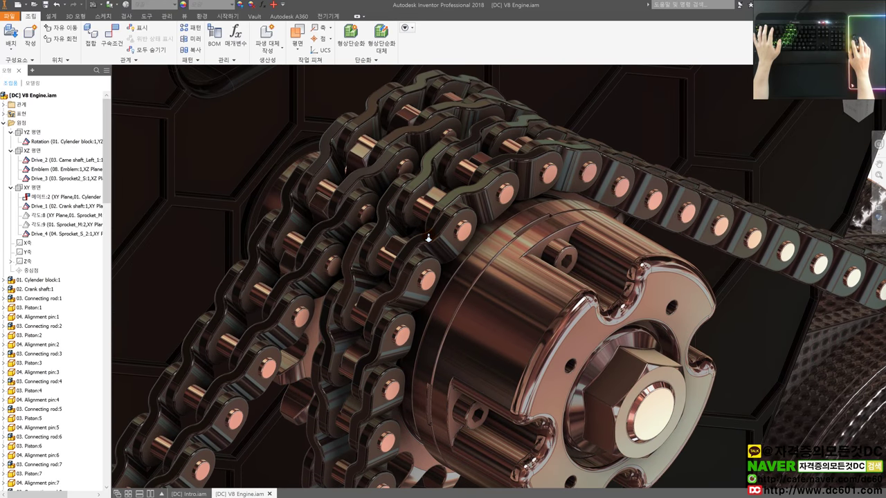
# Zoom in closer on the sprocket hub, then back out to the full engine
pyautogui.scroll(1, 440, 232)
pyautogui.scroll(2, 438, 221)
pyautogui.scroll(2, 437, 216)
pyautogui.scroll(-1, 437, 216)
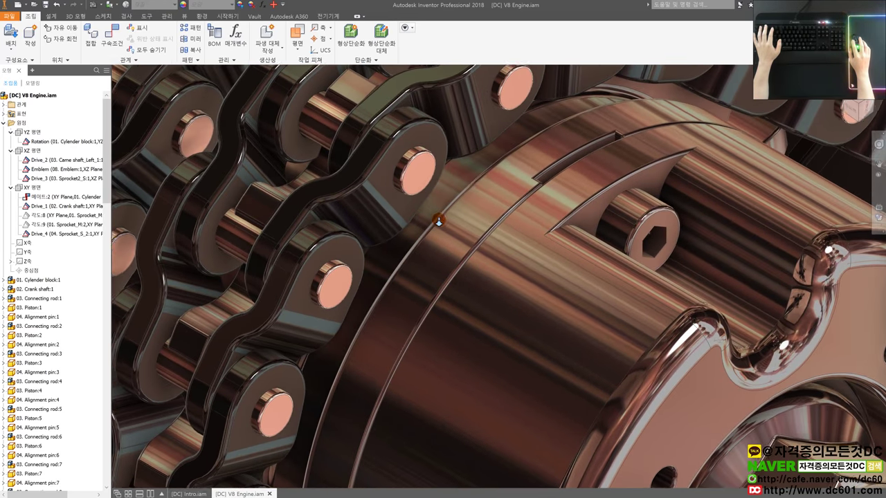
pyautogui.scroll(-2, 439, 222)
pyautogui.scroll(-2, 443, 236)
pyautogui.scroll(1, 453, 252)
pyautogui.scroll(2, 454, 252)
pyautogui.scroll(2, 471, 252)
pyautogui.scroll(1, 485, 254)
pyautogui.scroll(1, 485, 253)
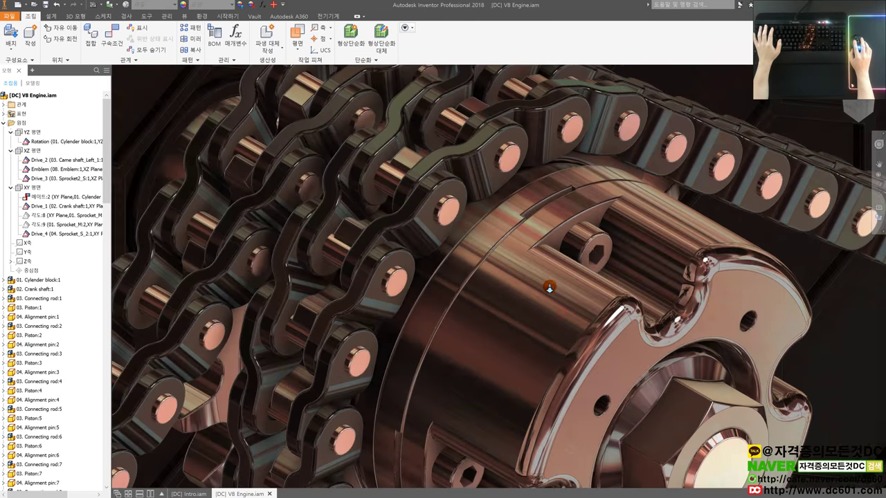
pyautogui.scroll(2, 546, 270)
pyautogui.scroll(2, 550, 266)
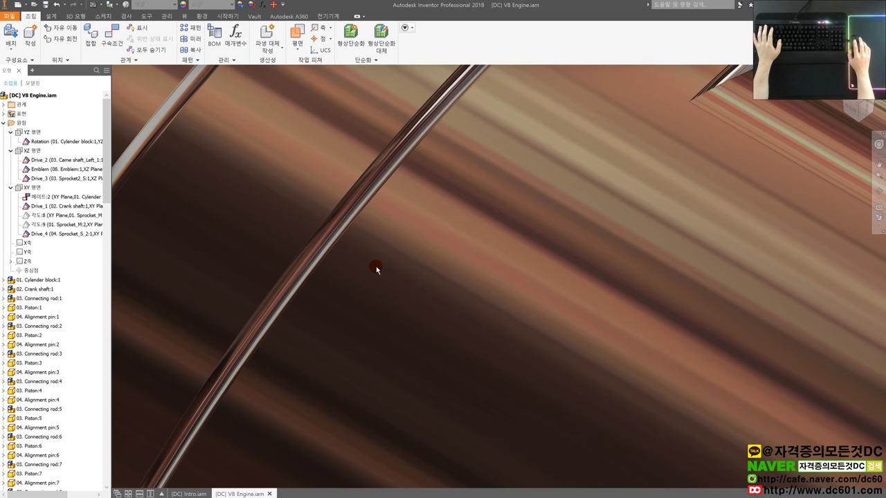
pyautogui.scroll(-3, 403, 271)
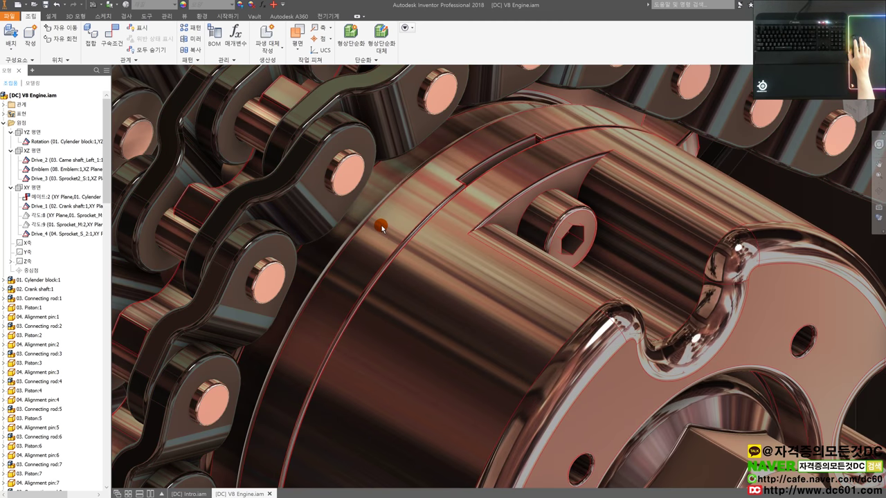
pyautogui.scroll(-3, 381, 227)
pyautogui.scroll(1, 421, 246)
pyautogui.scroll(-5, 422, 256)
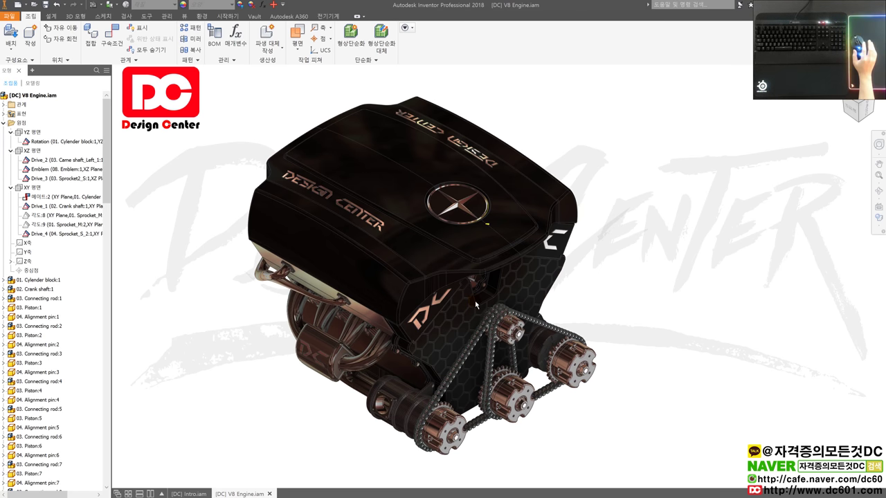
pyautogui.click(615, 296)
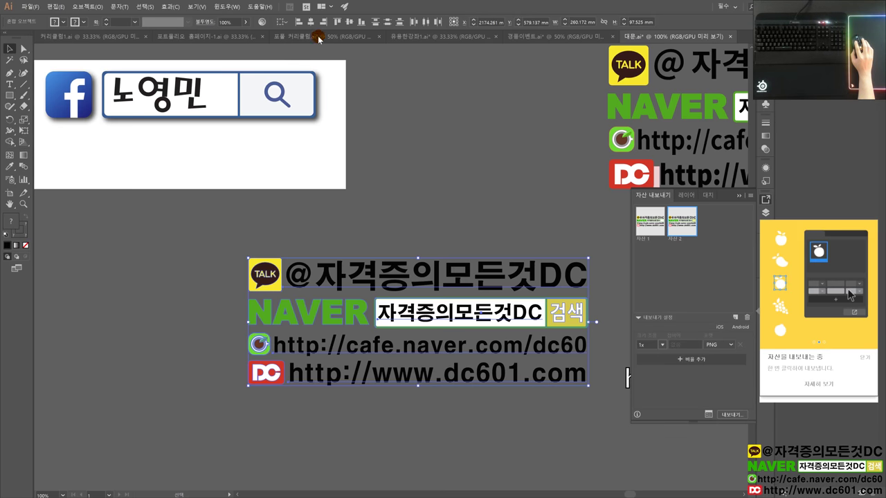
# Switch through 유용한강좌1.ai to the 포폴 커리큘럼.ai portfolio curriculum document
pyautogui.click(415, 36)
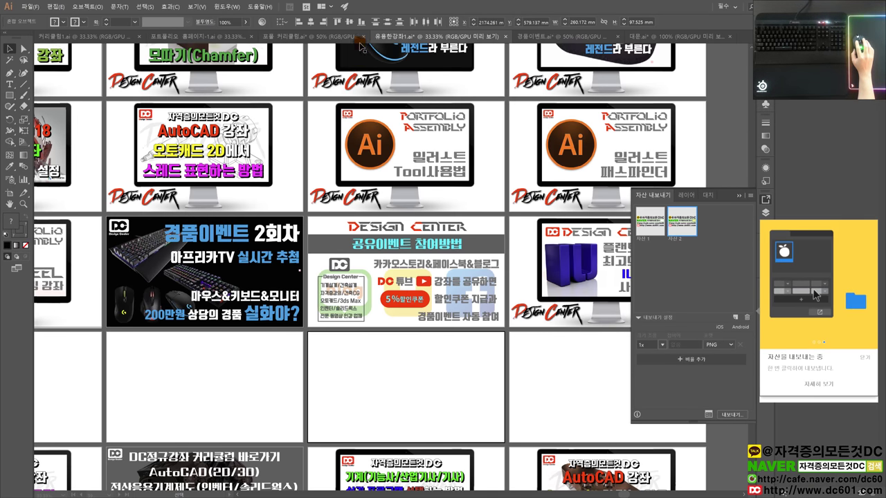
pyautogui.click(338, 36)
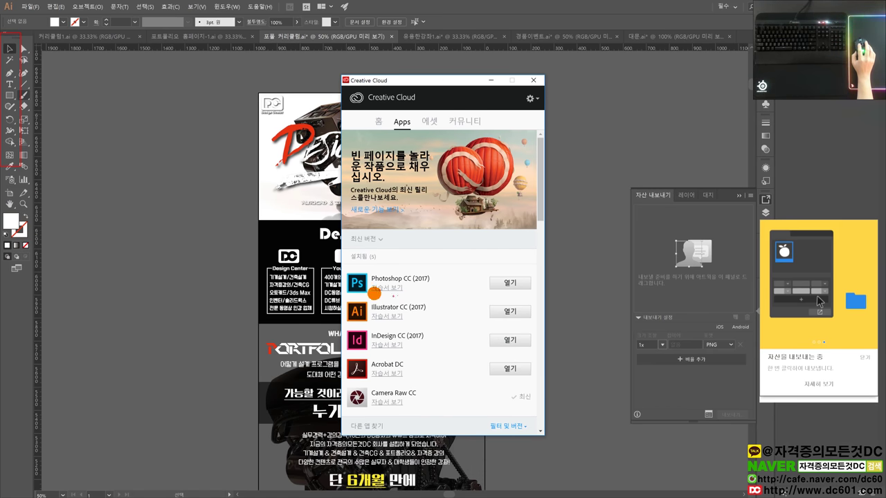
# Mark up the Photoshop CC (2017) and Illustrator entries, clear the marks, and close Creative Cloud
pyautogui.moveTo(427, 283); pyautogui.dragTo(372, 283)
pyautogui.moveTo(366, 317); pyautogui.dragTo(427, 320)
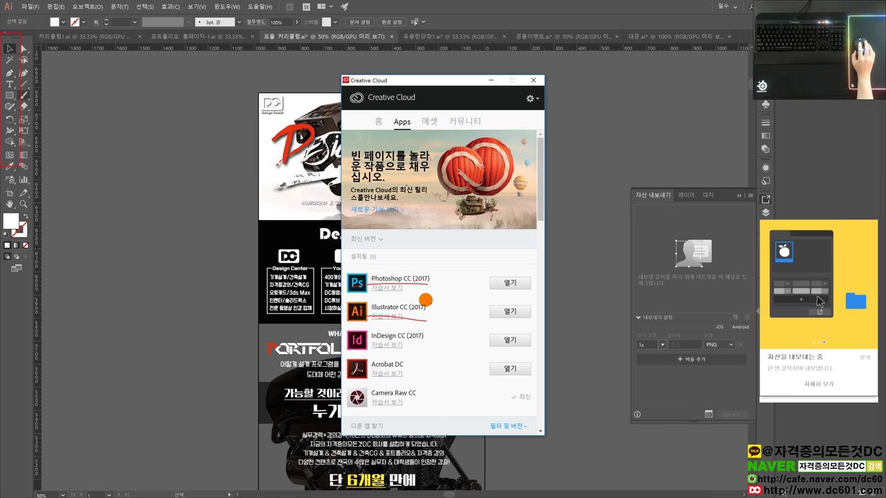
pyautogui.moveTo(424, 257); pyautogui.dragTo(408, 298)
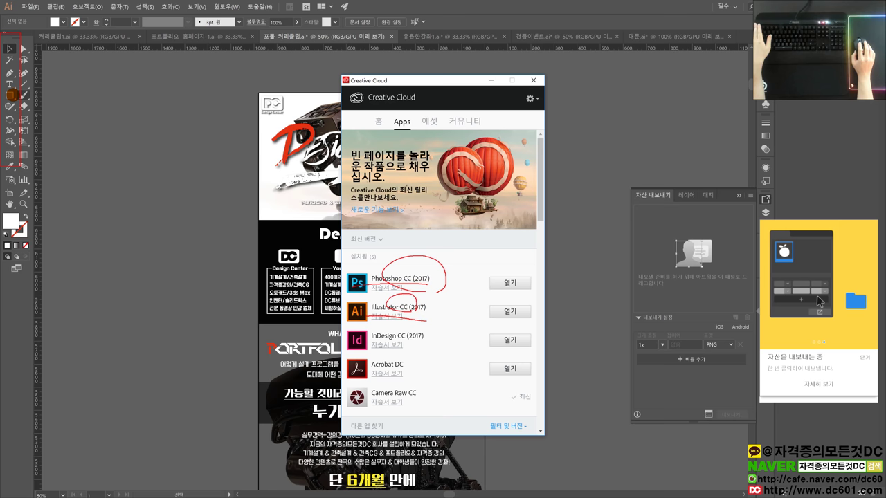
pyautogui.press('Escape')
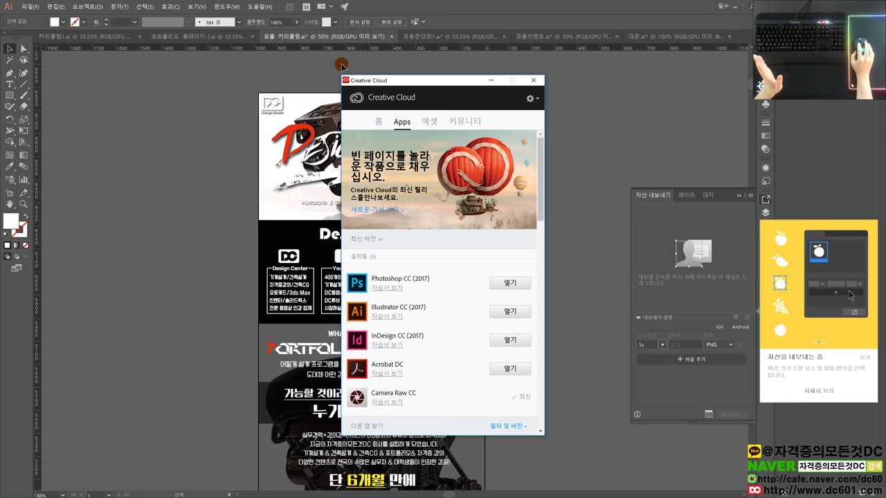
pyautogui.click(533, 81)
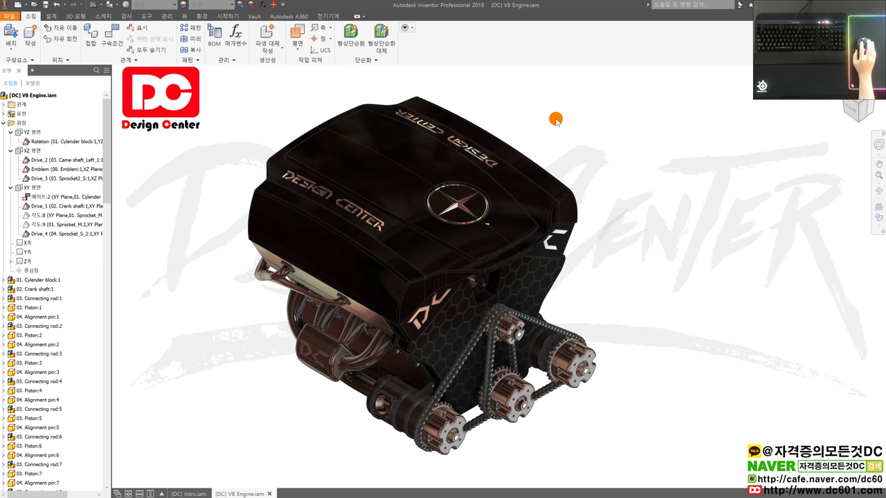
# Orbit the V8 engine down to a low, side-on angle
pyautogui.keyDown('shift'); pyautogui.moveTo(610, 170); pyautogui.dragTo(277, 214, button='middle'); pyautogui.keyUp('shift')
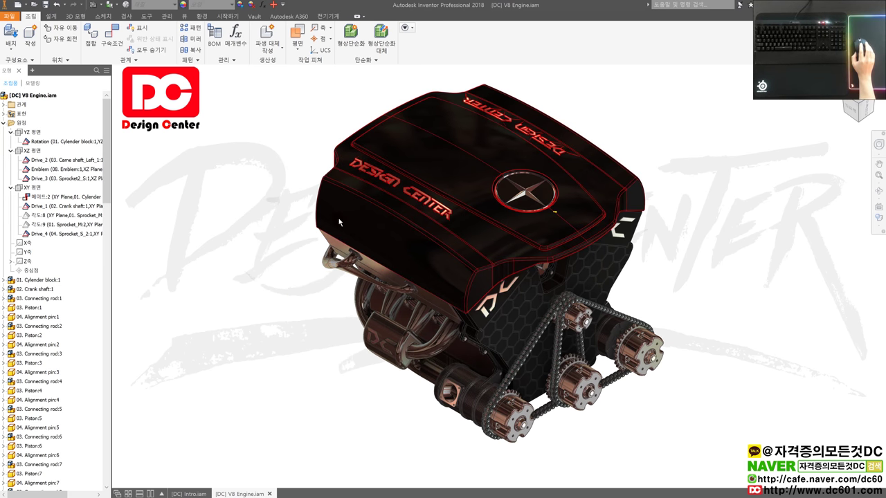